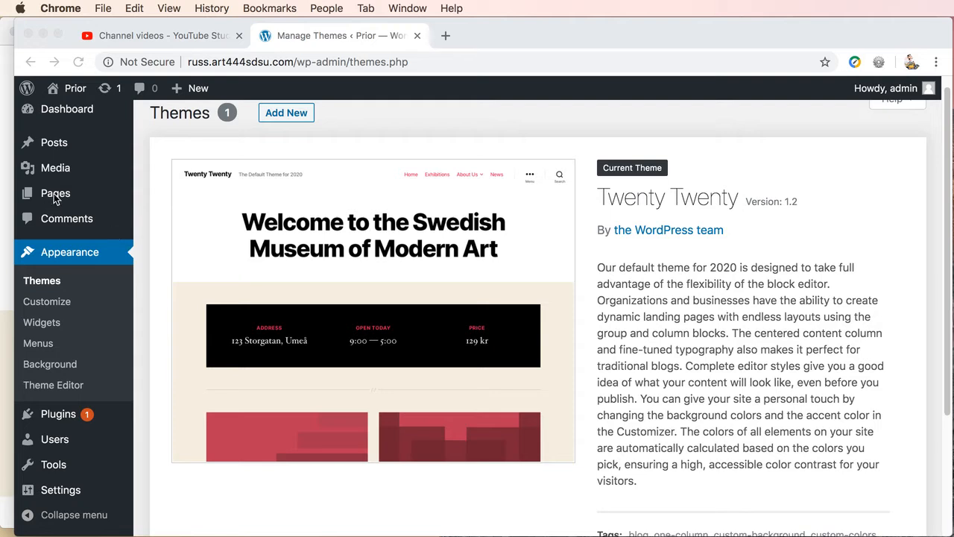
Move the pages The New UMoMA Opens its Doors, Privacy Policy, Contact, Blog and About to the trash
click(56, 195)
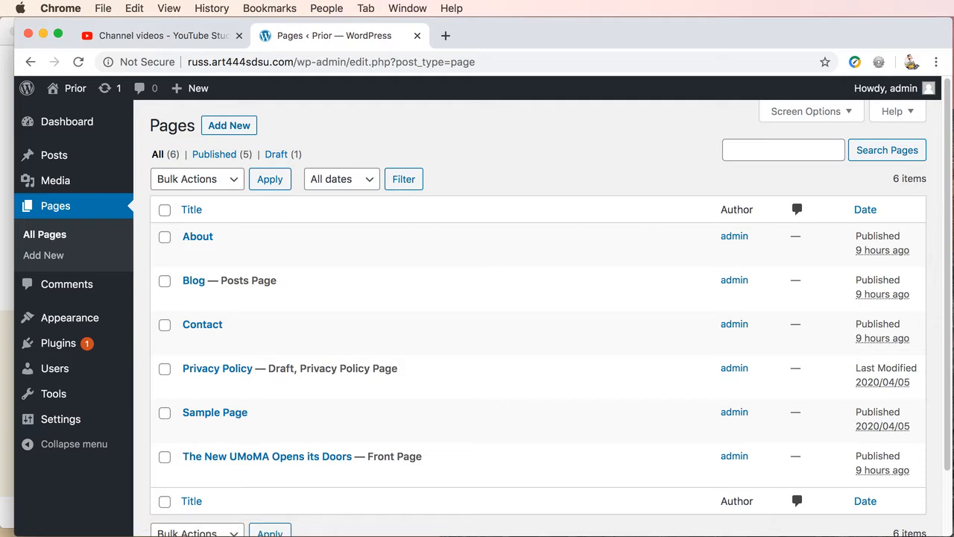
scroll(949, 200, down, 1)
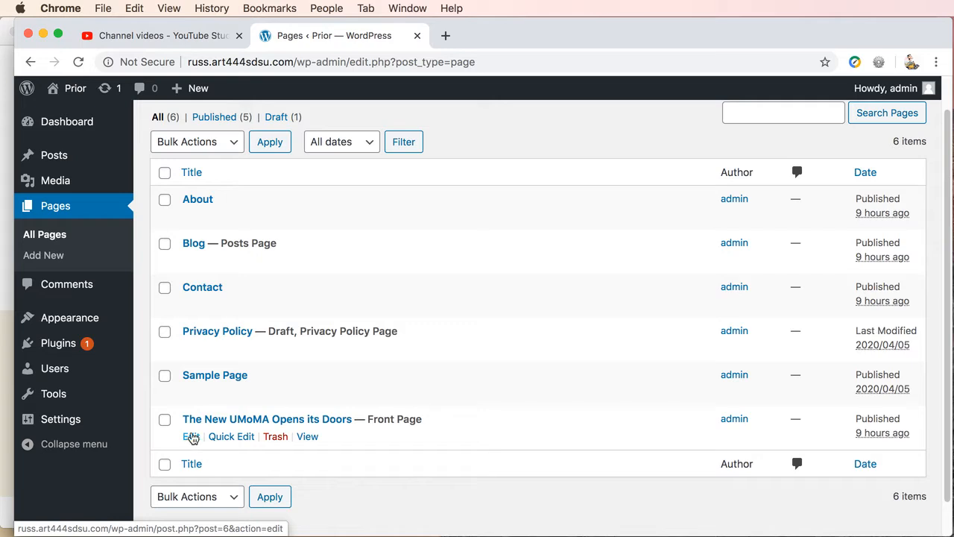
click(276, 438)
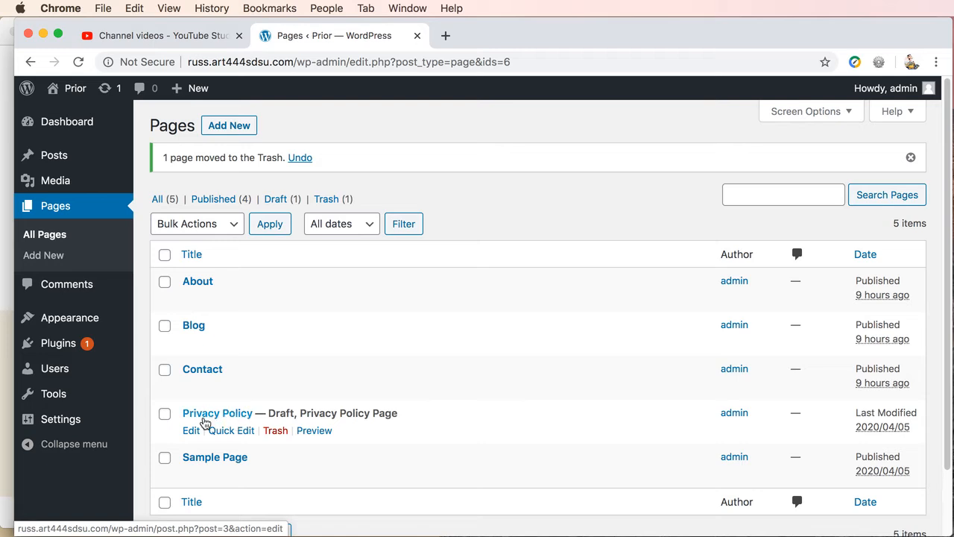
click(274, 431)
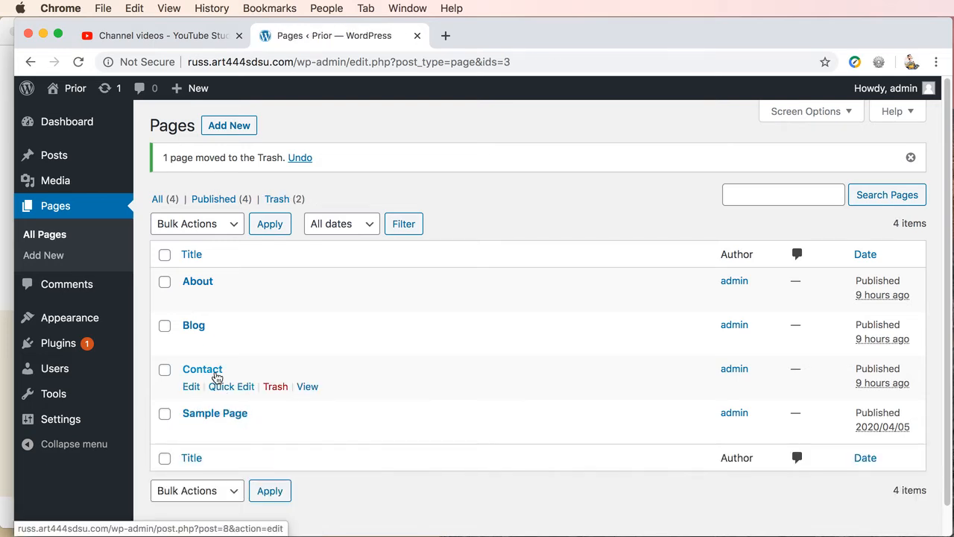
click(274, 387)
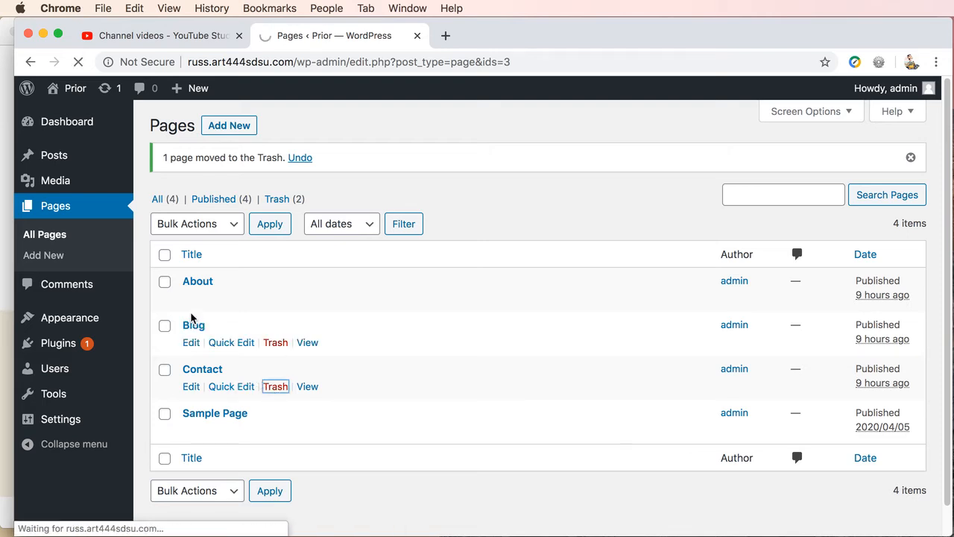
click(278, 346)
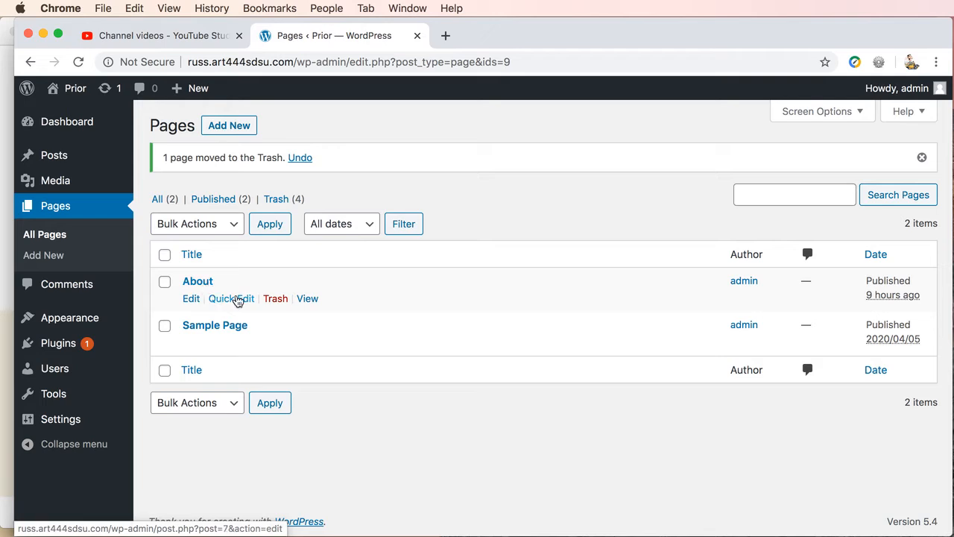
click(280, 299)
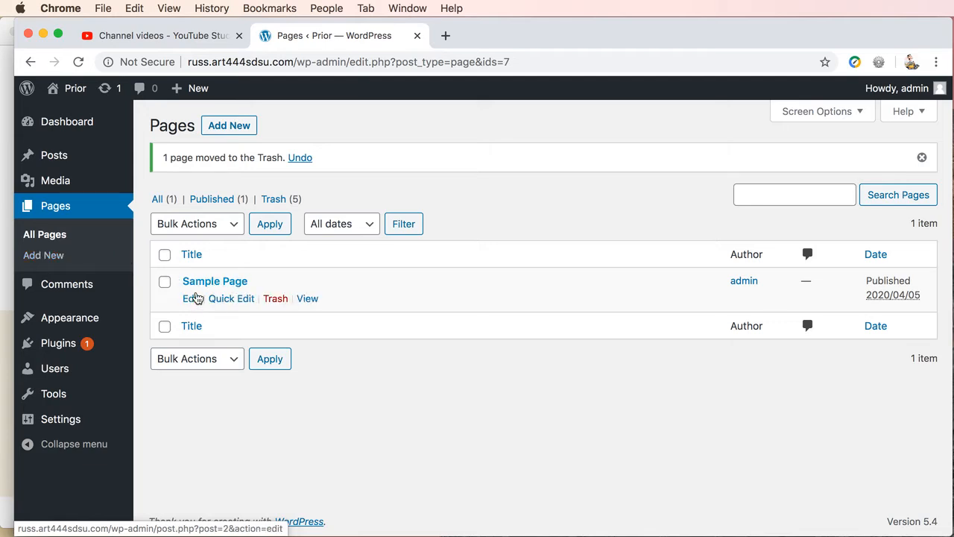
Open Sample Page for editing and review its edit screen, including the boxes offered in the screen options
click(192, 299)
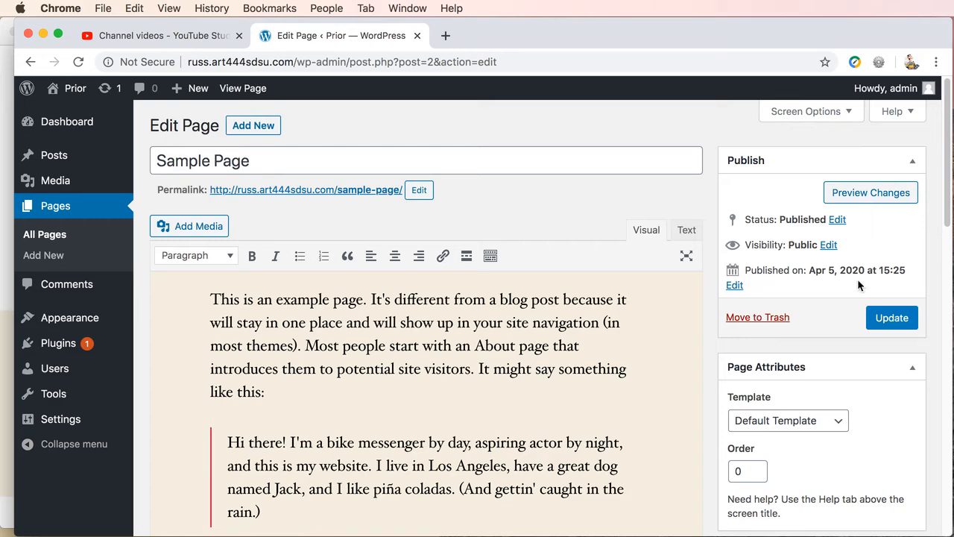
scroll(940, 277, down, 3)
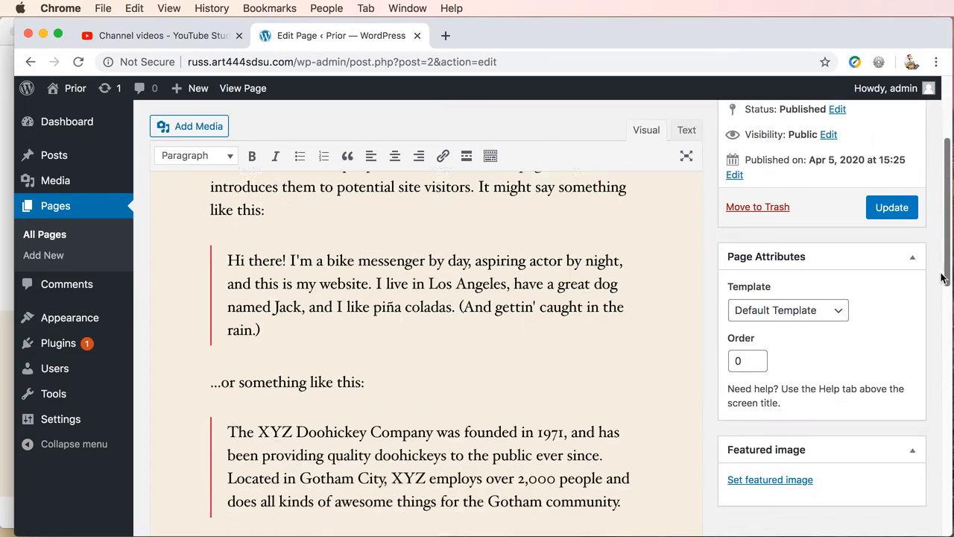
scroll(940, 277, down, 5)
drag(943, 301, 947, 369)
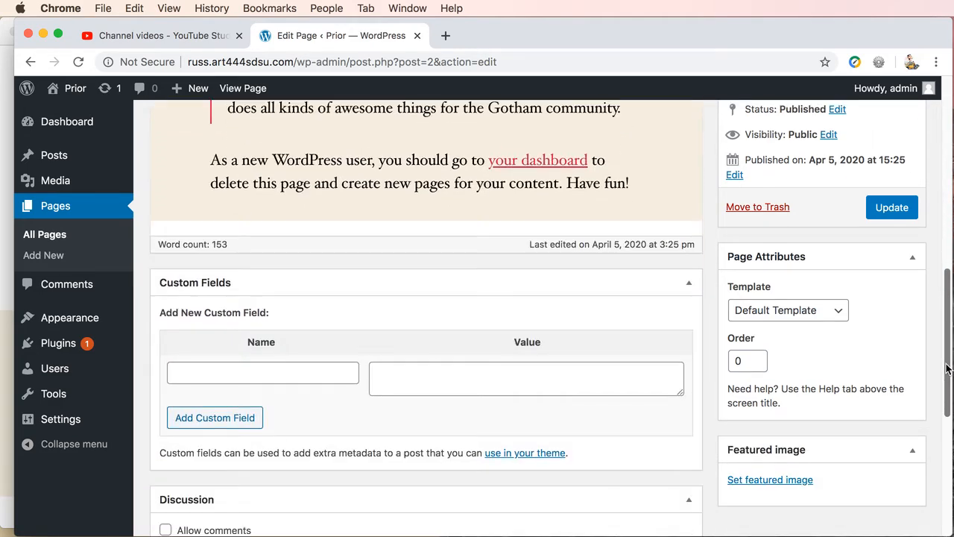
scroll(947, 369, up, 13)
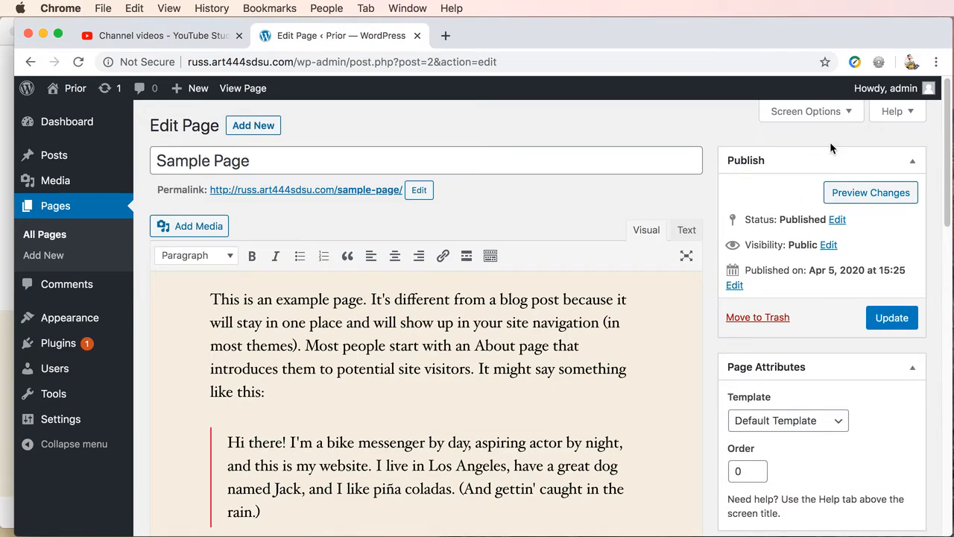
click(820, 112)
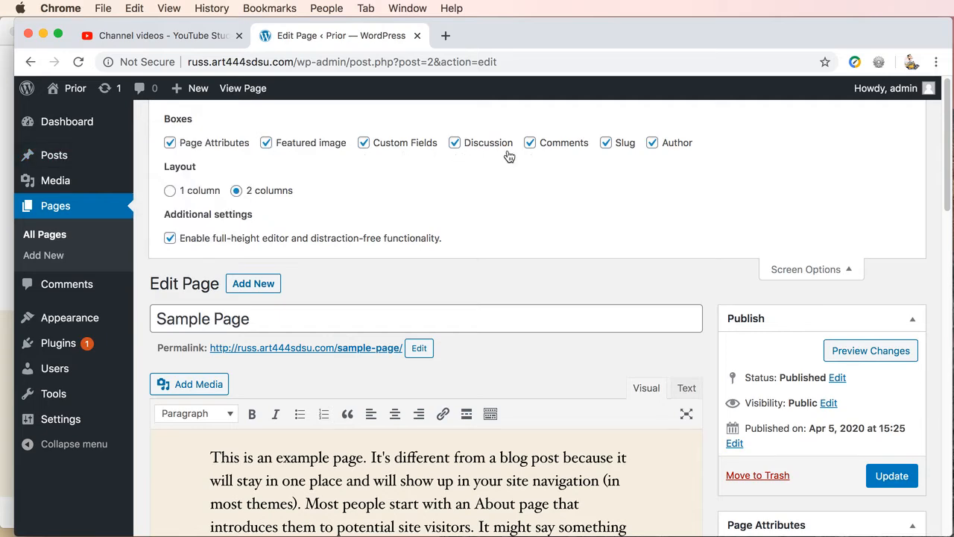
click(794, 270)
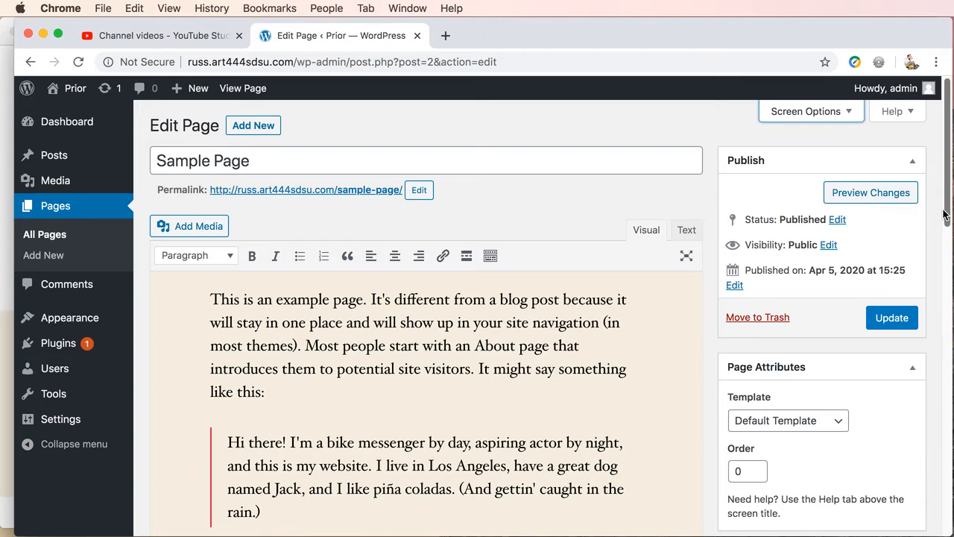
Disallow trackbacks and pingbacks in Sample Page's discussion settings and update the page
drag(944, 214, 945, 274)
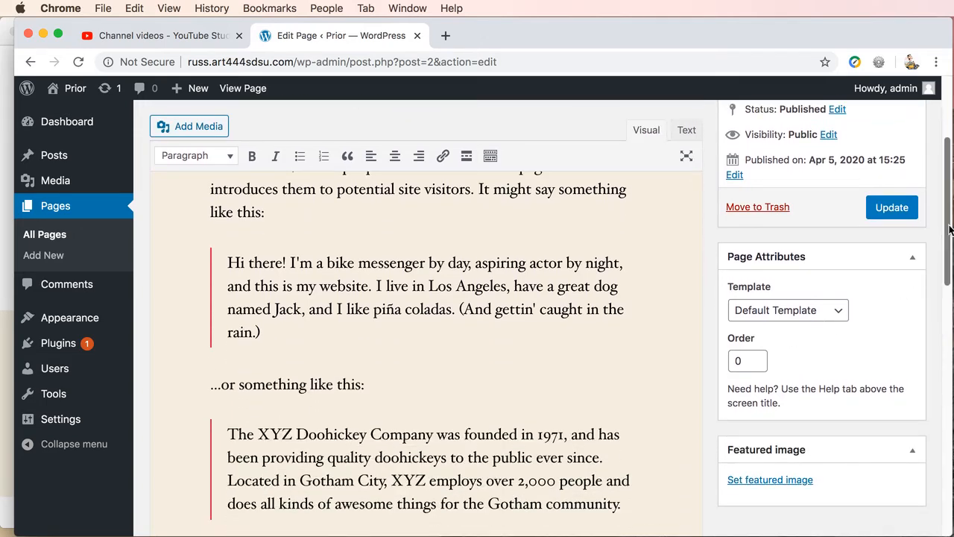
drag(948, 231, 944, 432)
click(167, 334)
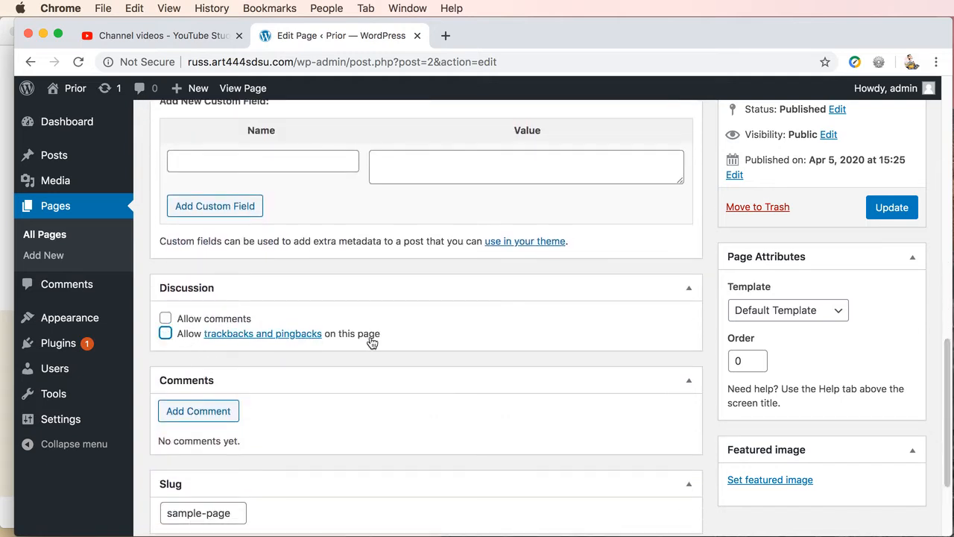
mouse_move(112, 322)
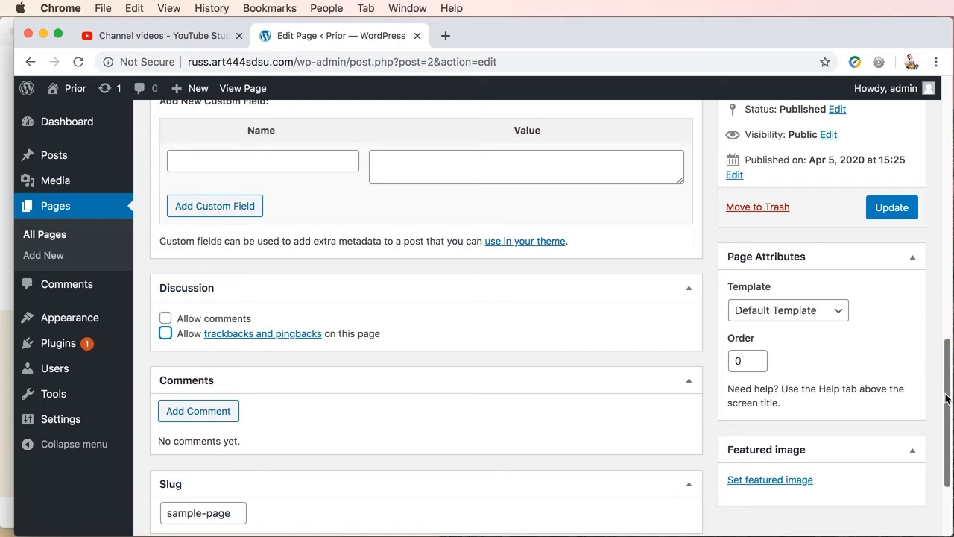
drag(945, 399, 944, 356)
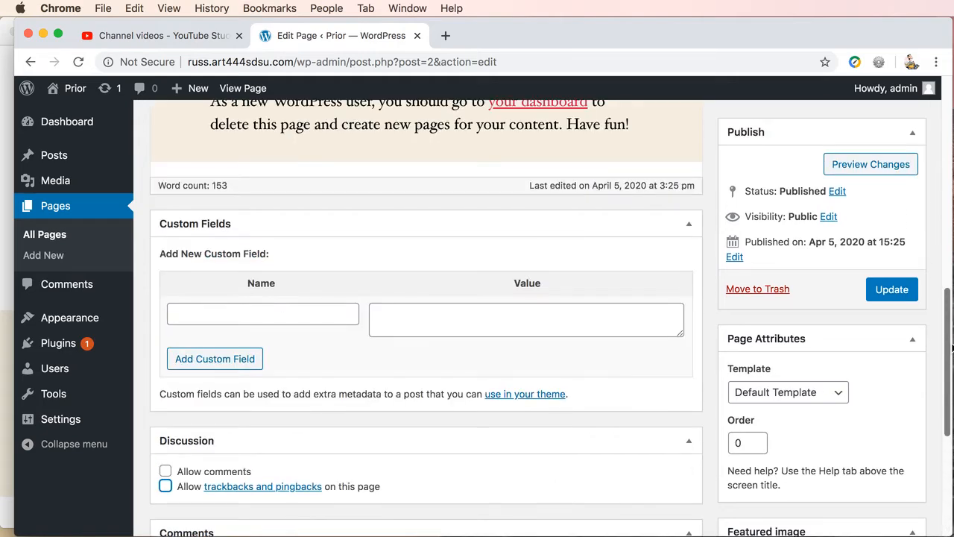
click(893, 291)
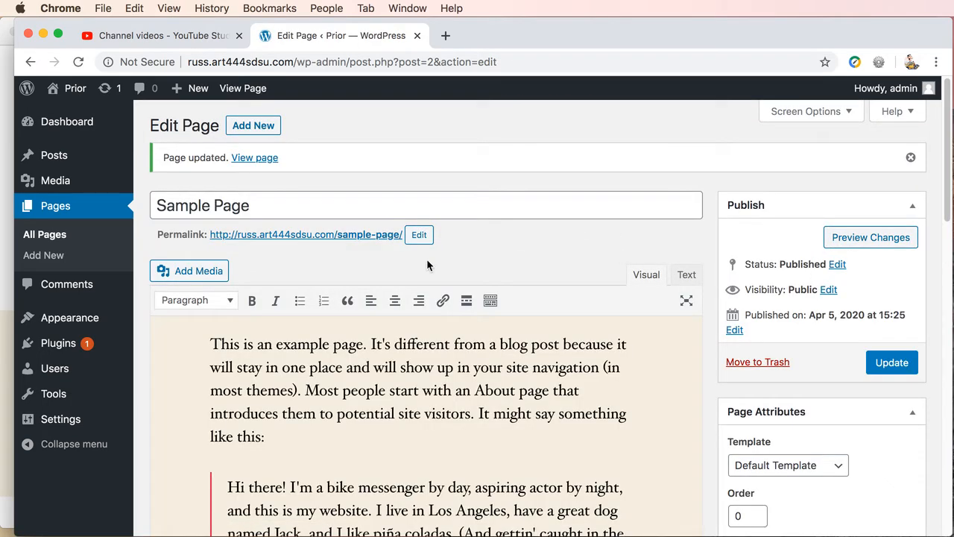
Clear both the site title and the tagline in the theme customizer's Site Identity settings
mouse_move(96, 355)
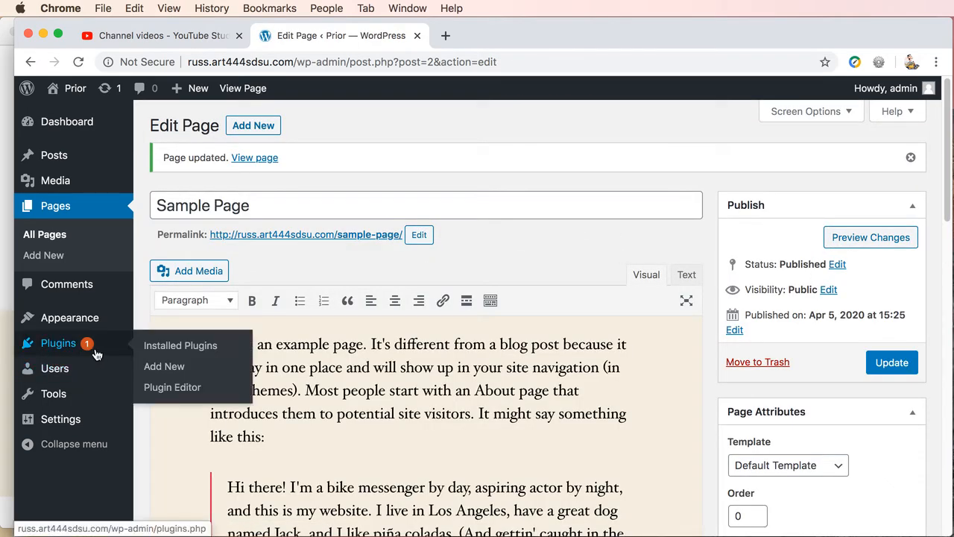
mouse_move(49, 316)
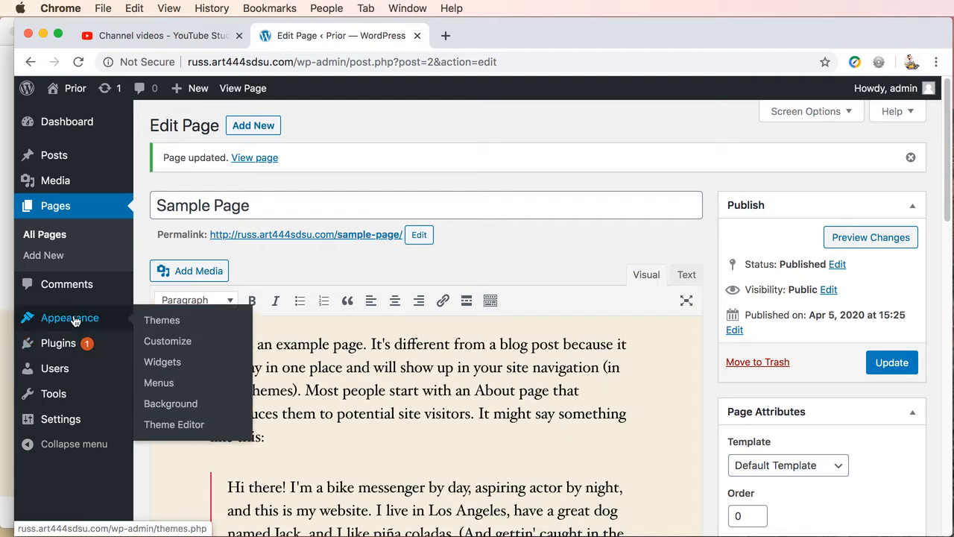
click(167, 341)
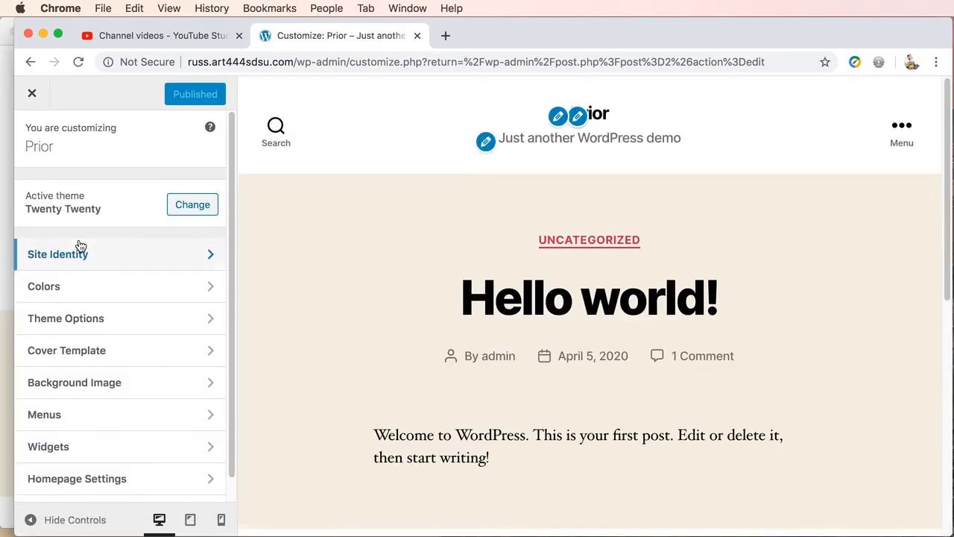
click(73, 255)
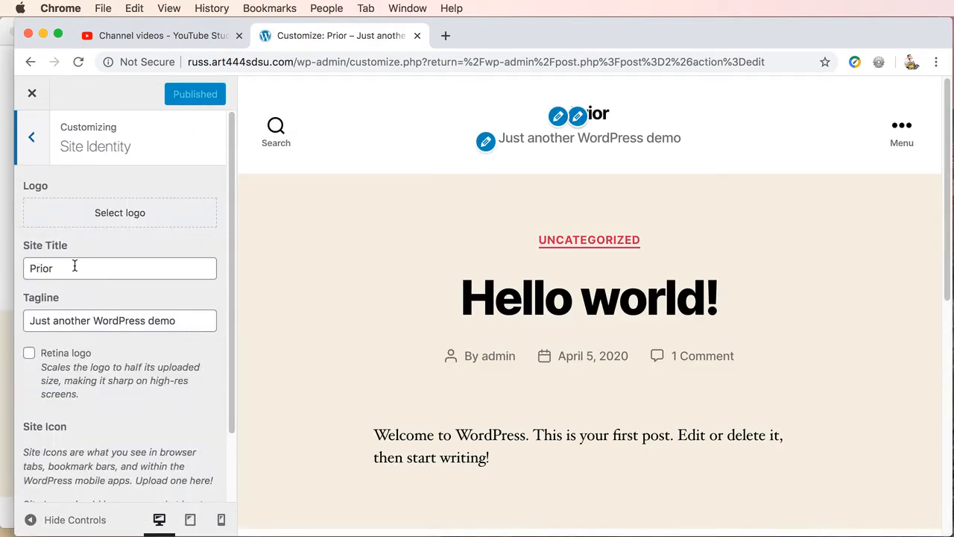
drag(70, 270, 13, 266)
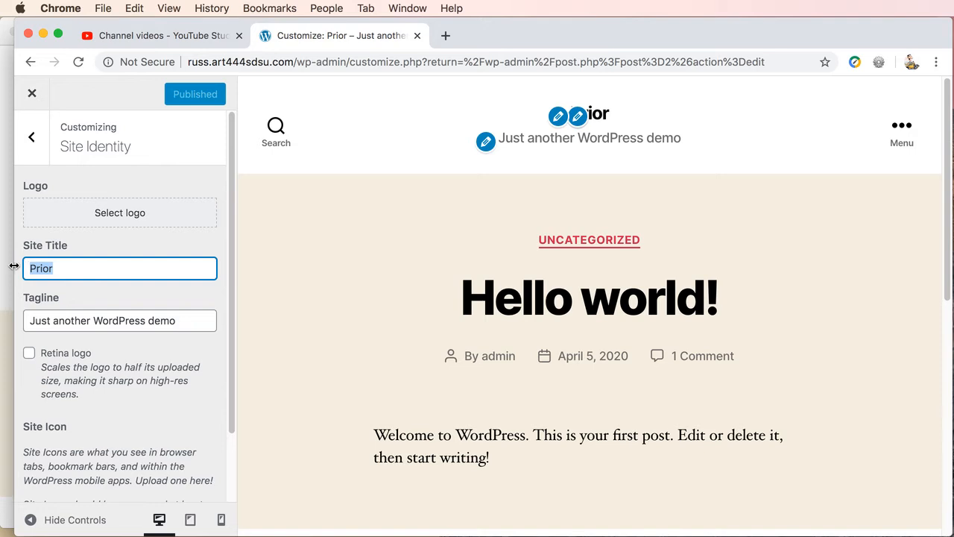
key(BackSpace)
drag(189, 324, 29, 313)
key(BackSpace)
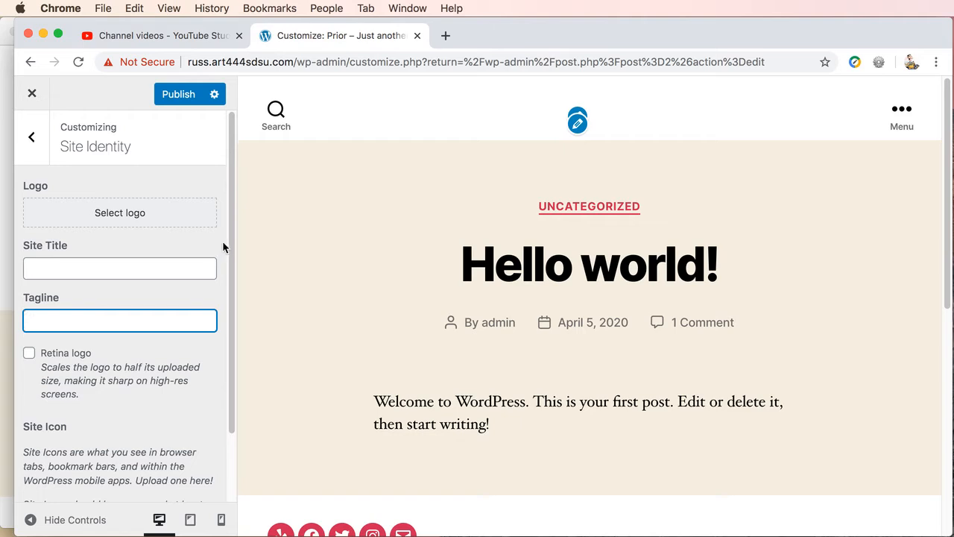
drag(233, 239, 222, 365)
scroll(222, 359, up, 3)
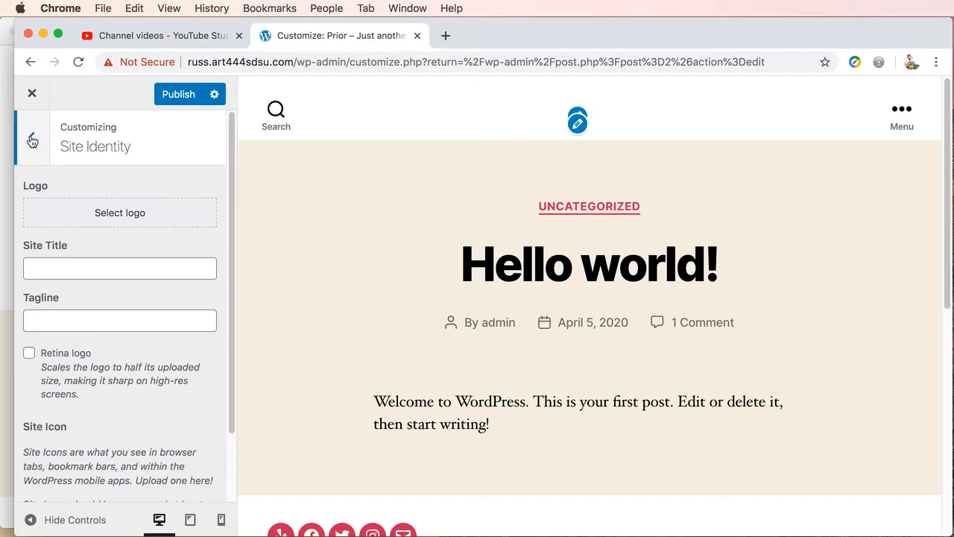
click(30, 140)
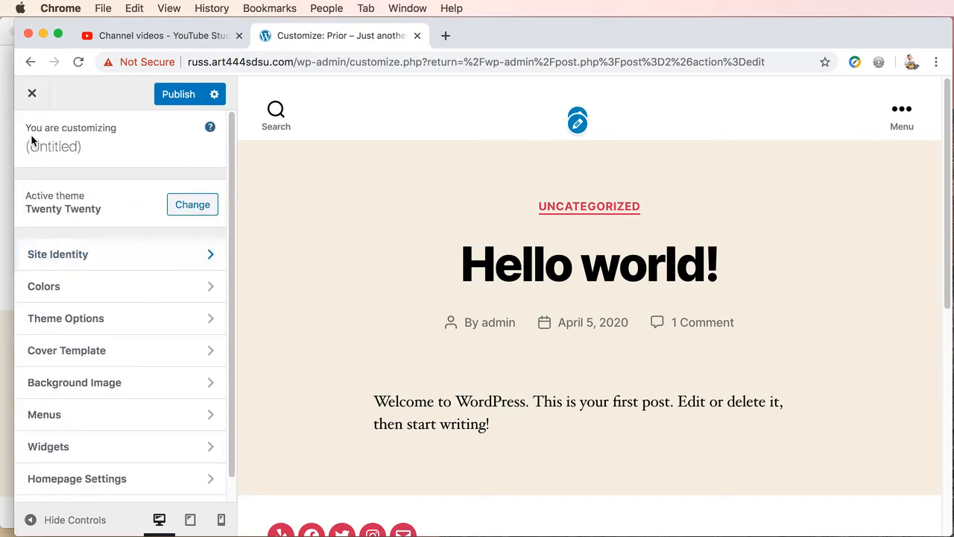
Set the theme's background color to white, #ffffff
click(35, 290)
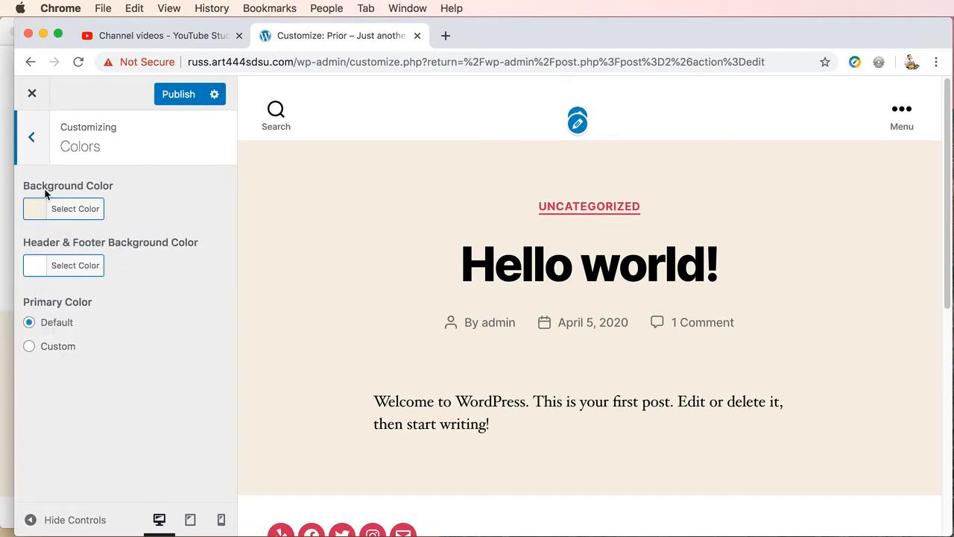
click(31, 209)
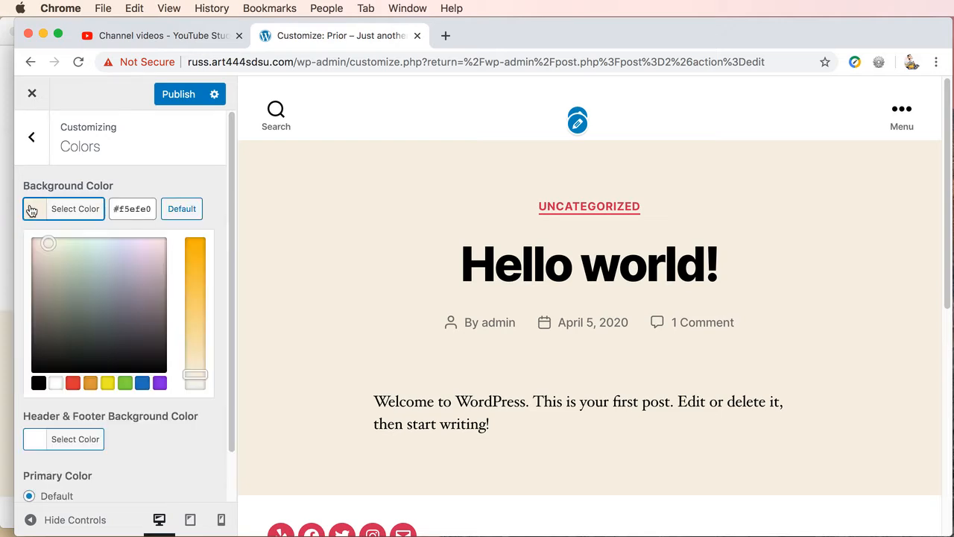
drag(42, 243, 5, 223)
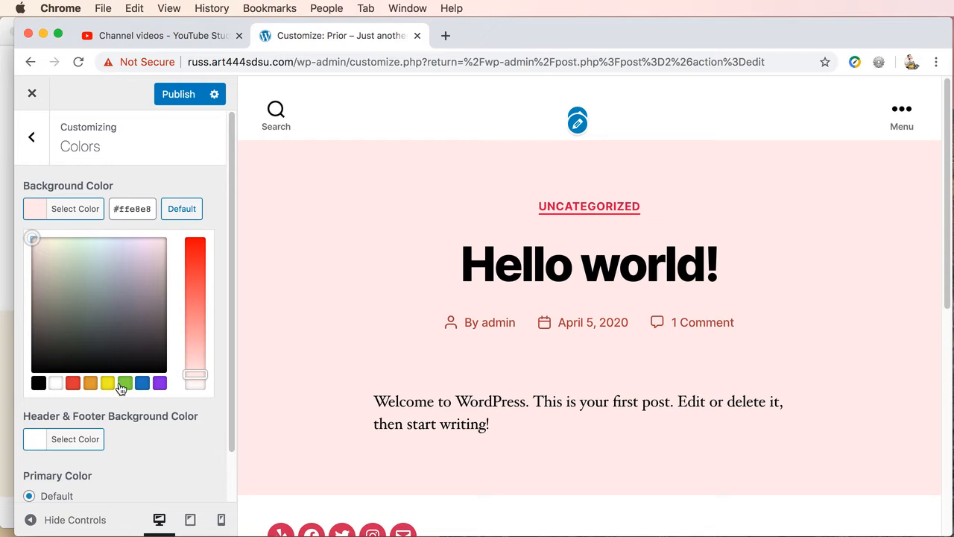
drag(193, 375, 199, 400)
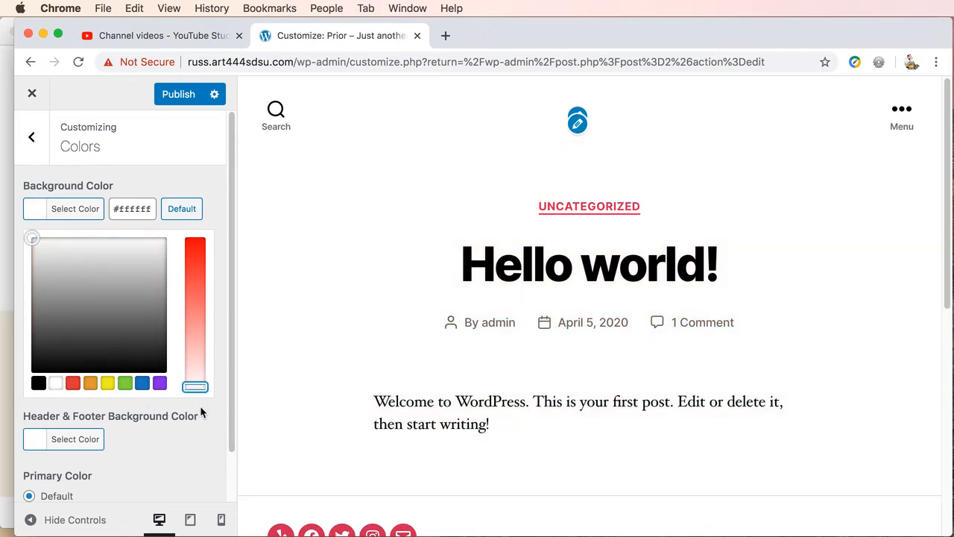
click(200, 406)
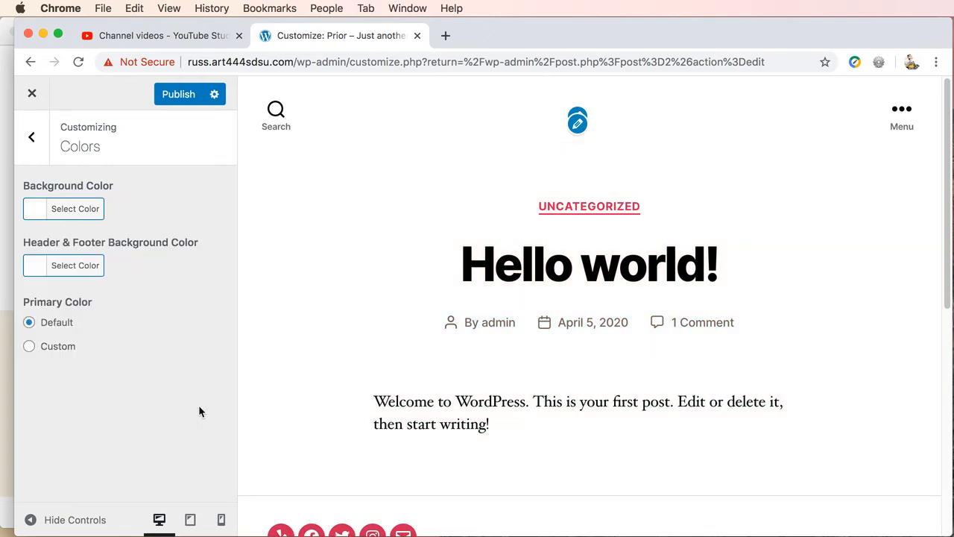
Check the background color and the header and footer background color, and publish the customizer changes
click(30, 214)
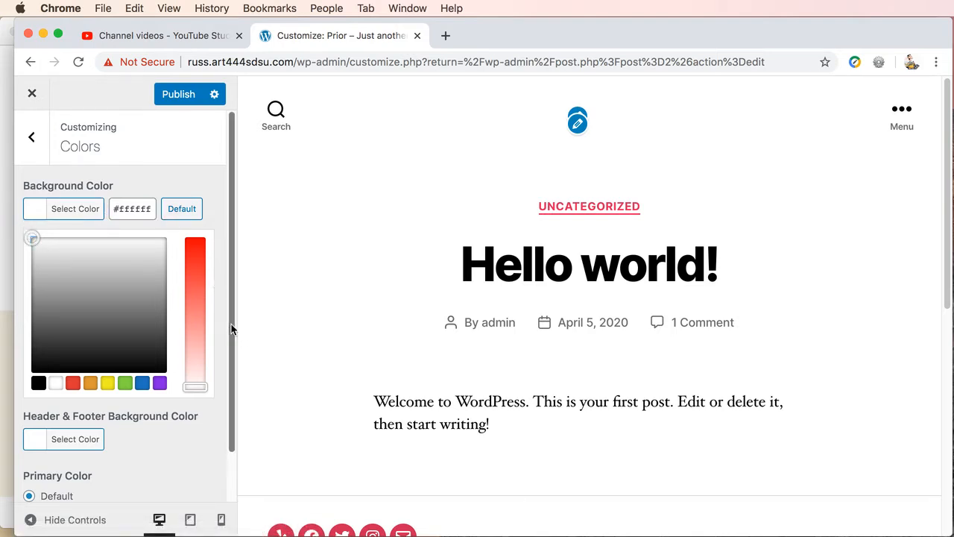
drag(231, 326, 221, 497)
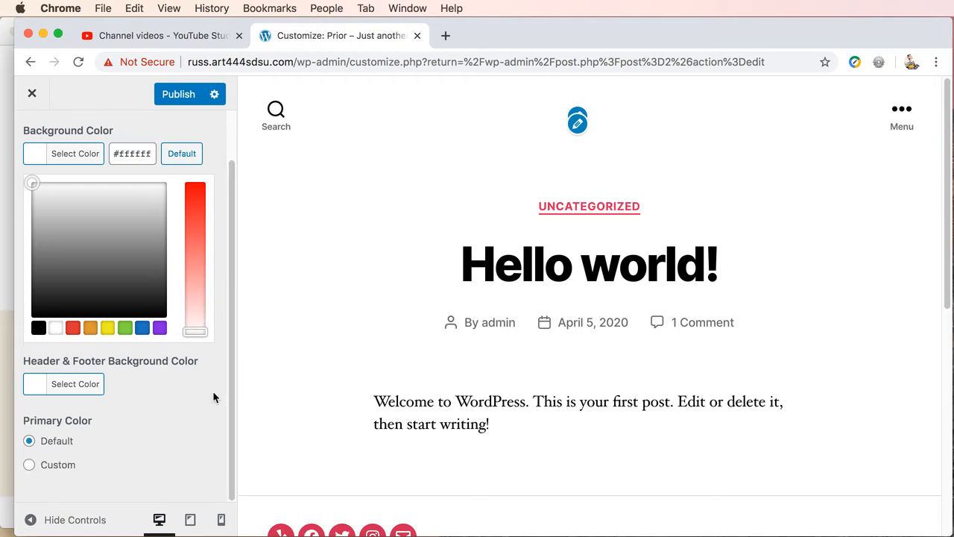
click(35, 384)
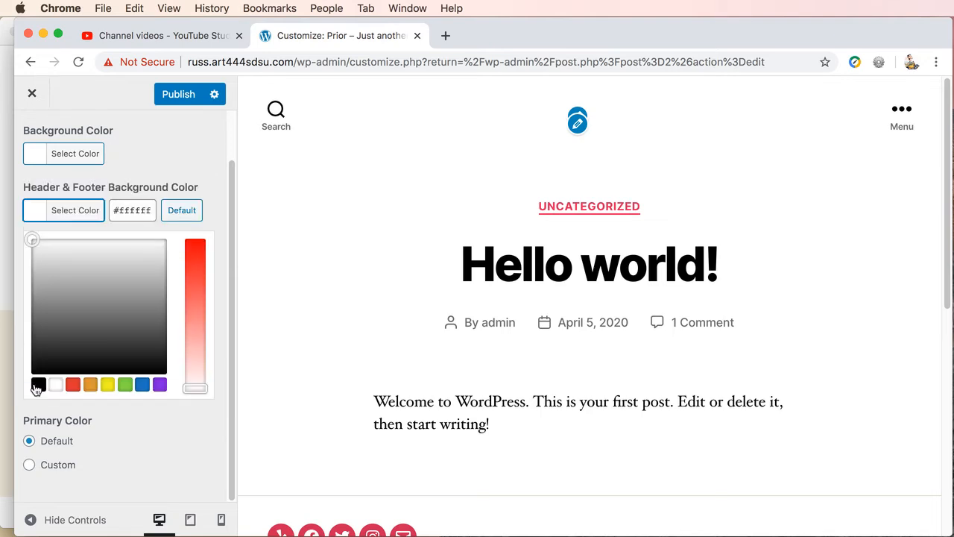
click(174, 96)
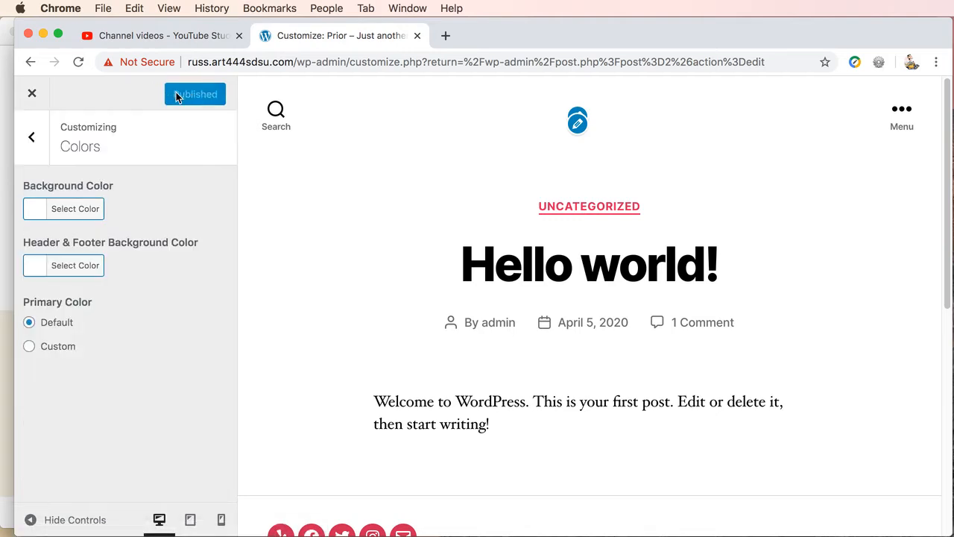
Turn off the header search and the author bio in the customizer's Theme Options and publish the changes
click(32, 141)
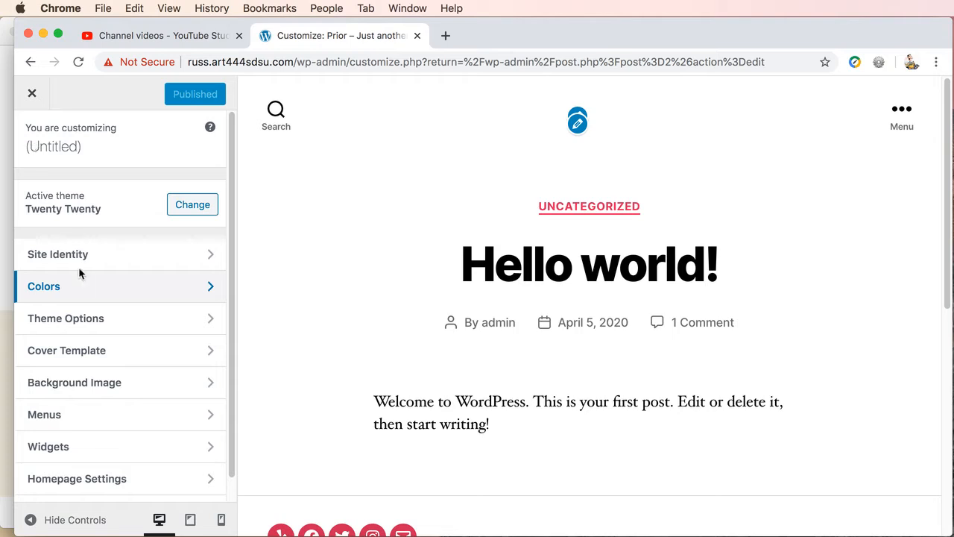
click(85, 319)
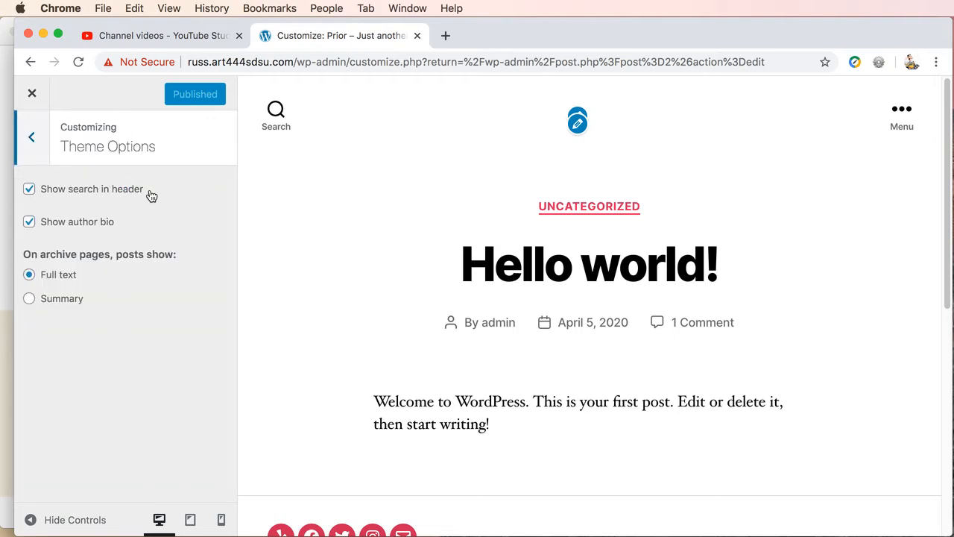
click(29, 190)
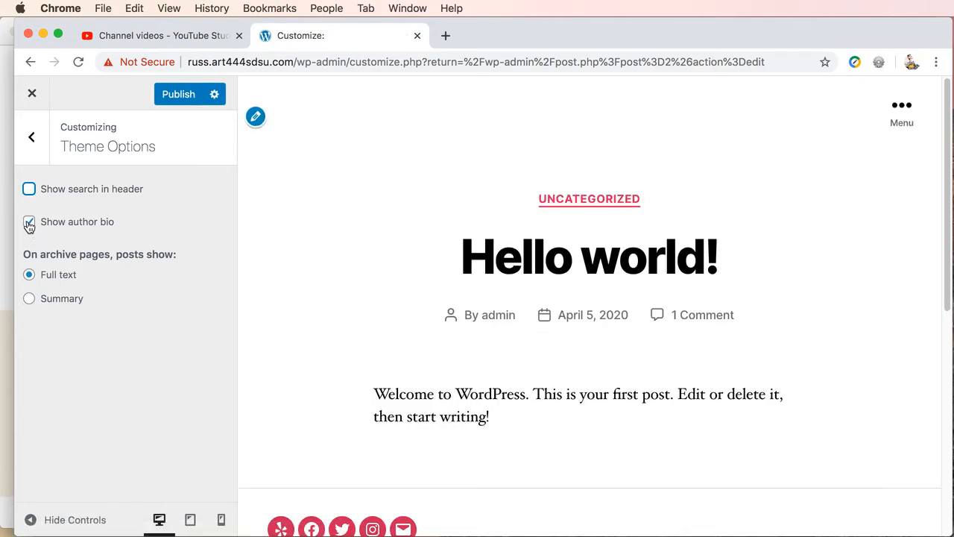
click(29, 223)
click(183, 95)
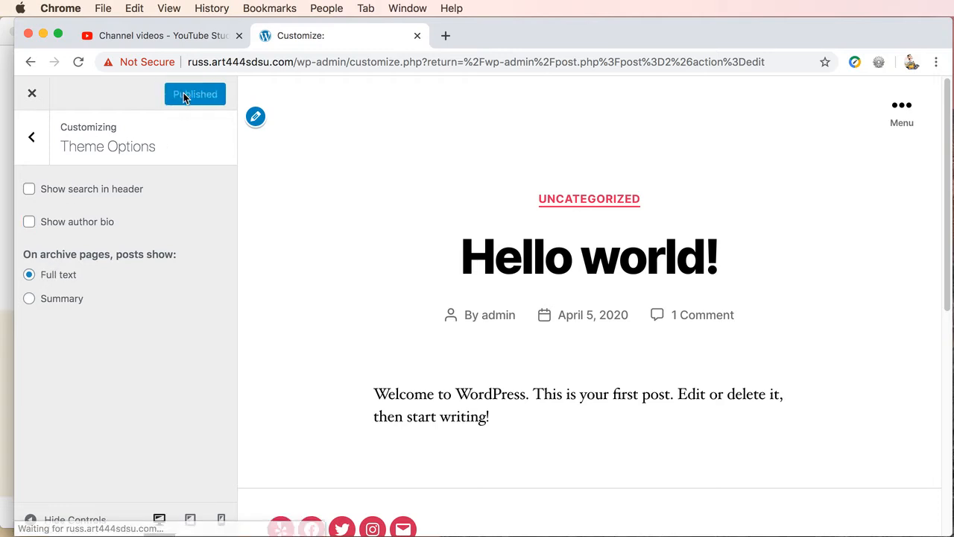
click(29, 140)
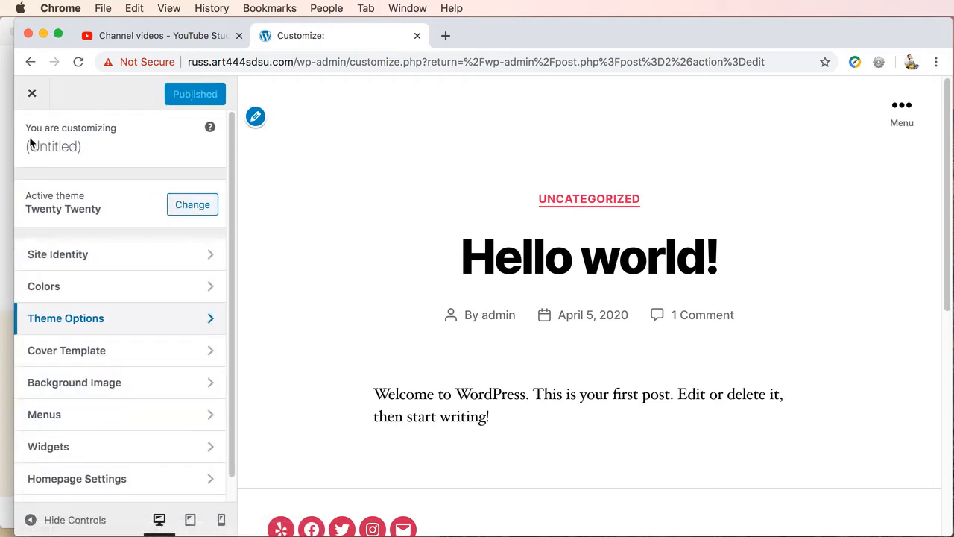
Disable the fixed background image in the Cover Template settings and publish the change
click(105, 352)
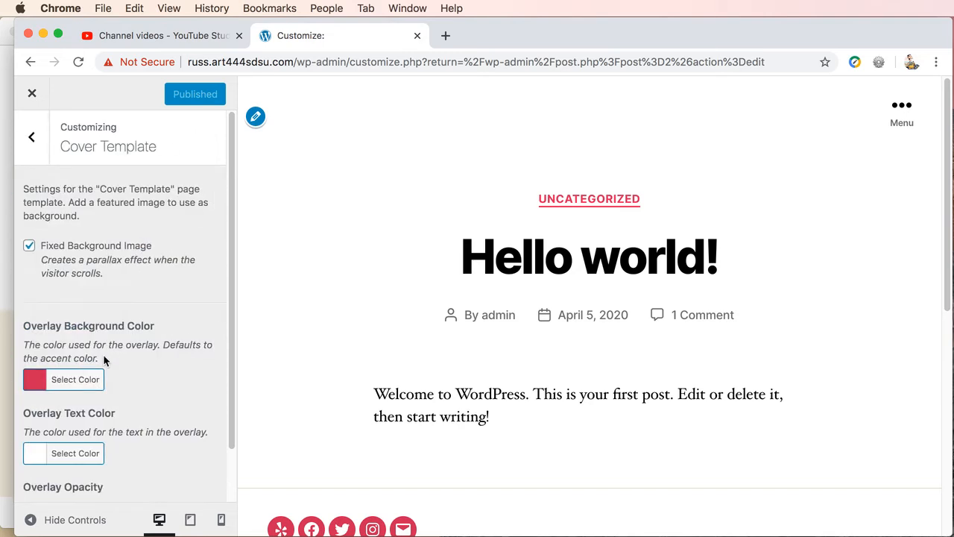
click(29, 247)
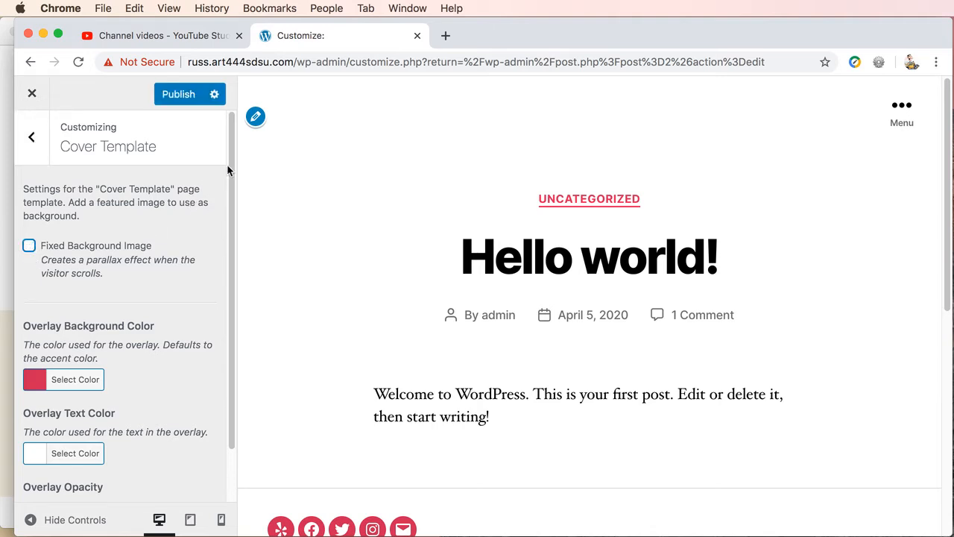
drag(231, 165, 236, 251)
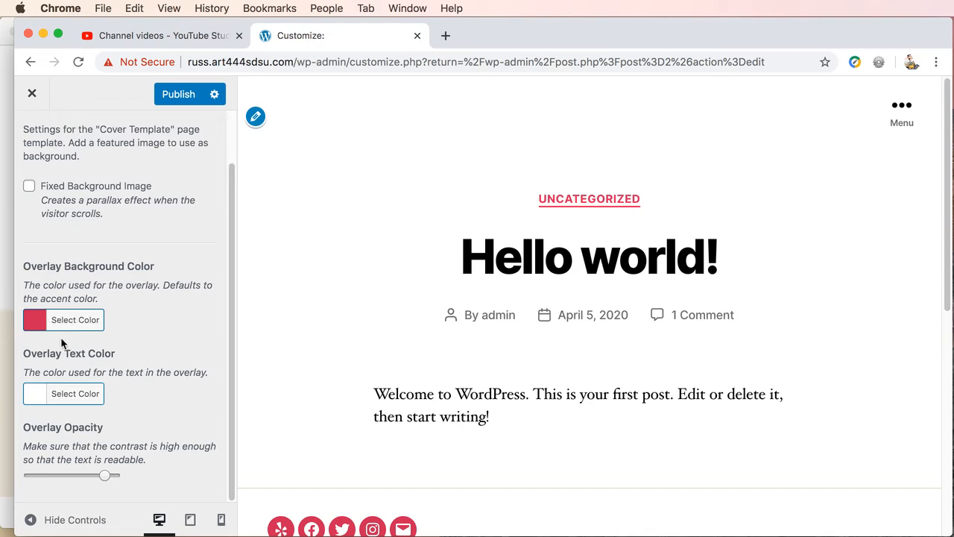
click(176, 95)
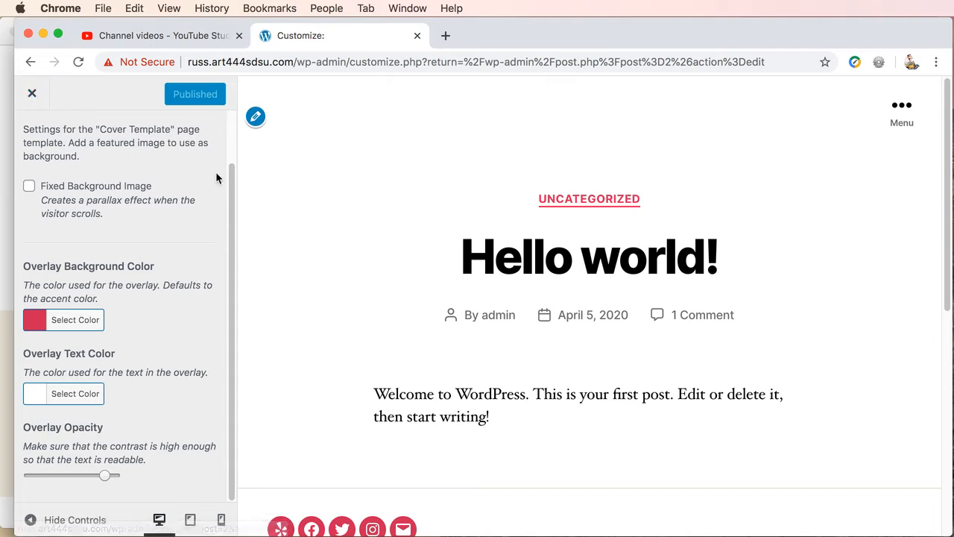
drag(231, 180, 216, 231)
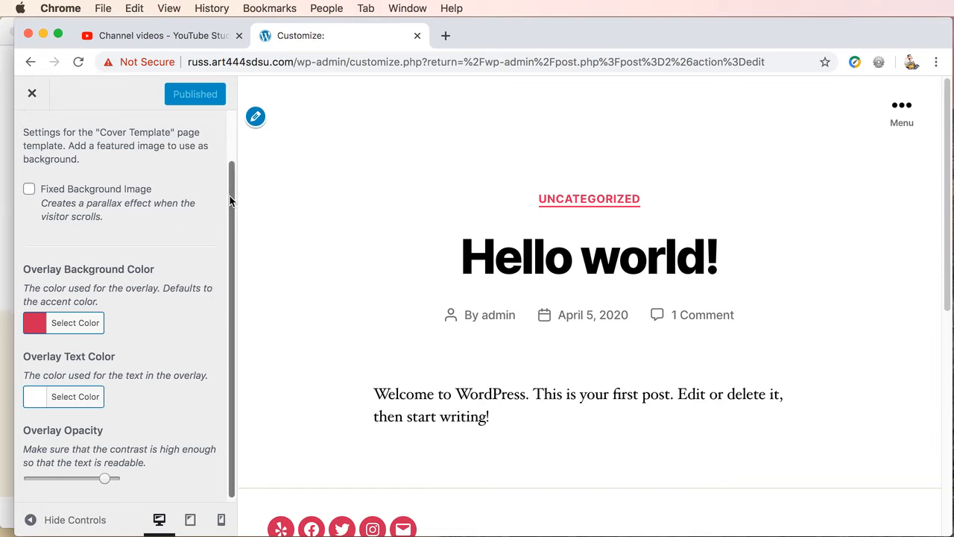
scroll(223, 201, up, 3)
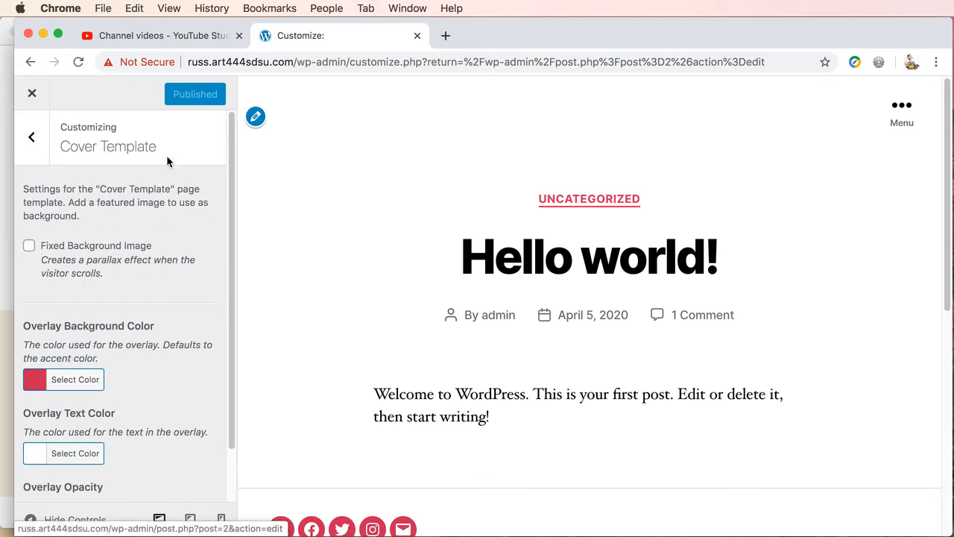
click(30, 139)
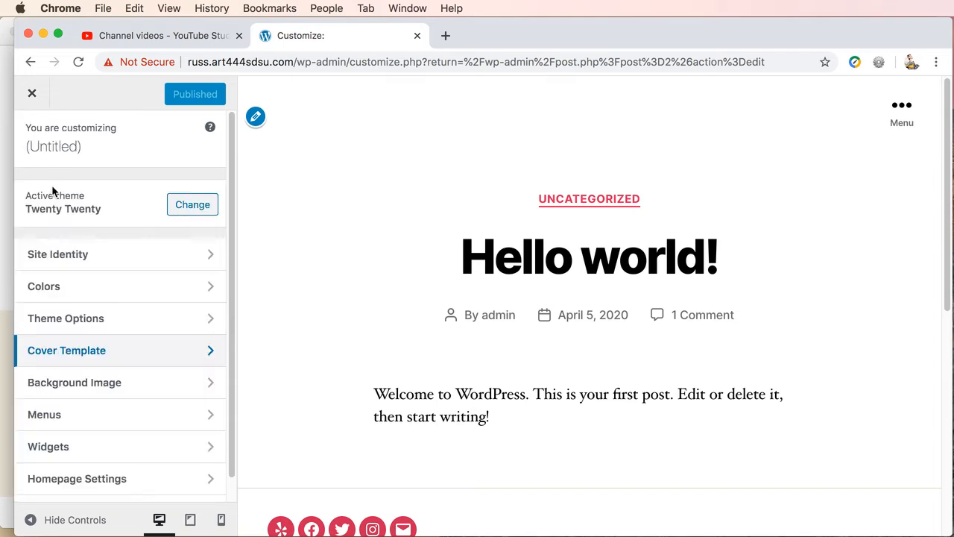
Examine the Background Image and Menus settings and the About This Site text widget in Footer #1
click(112, 384)
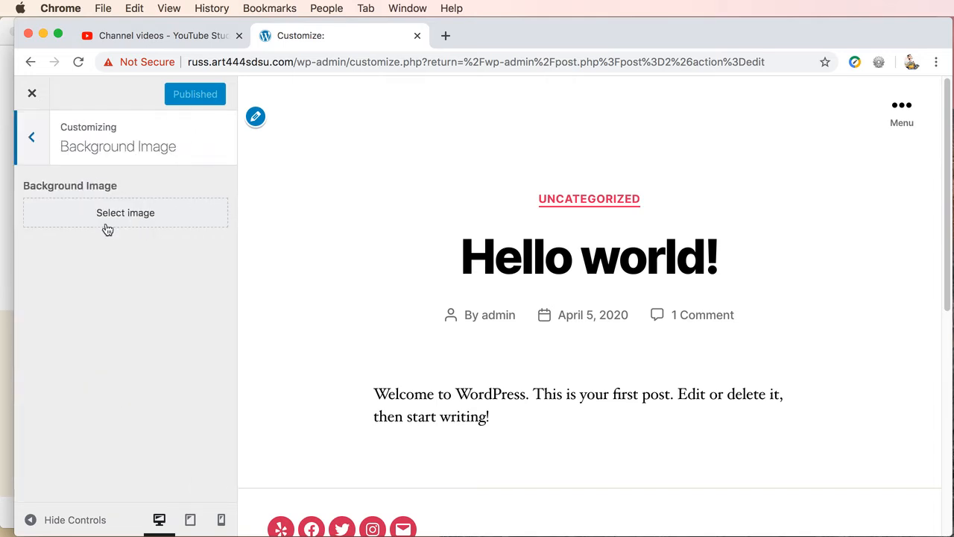
click(32, 137)
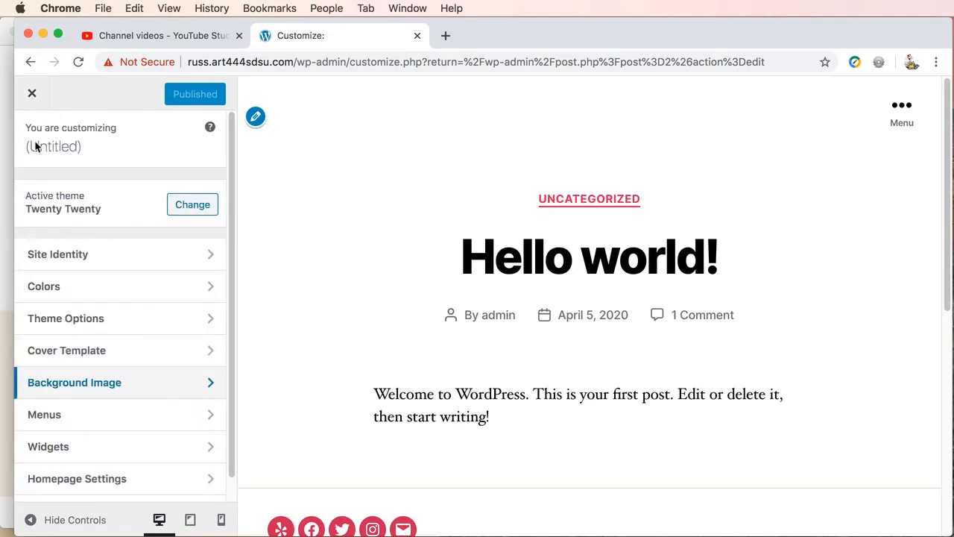
click(95, 415)
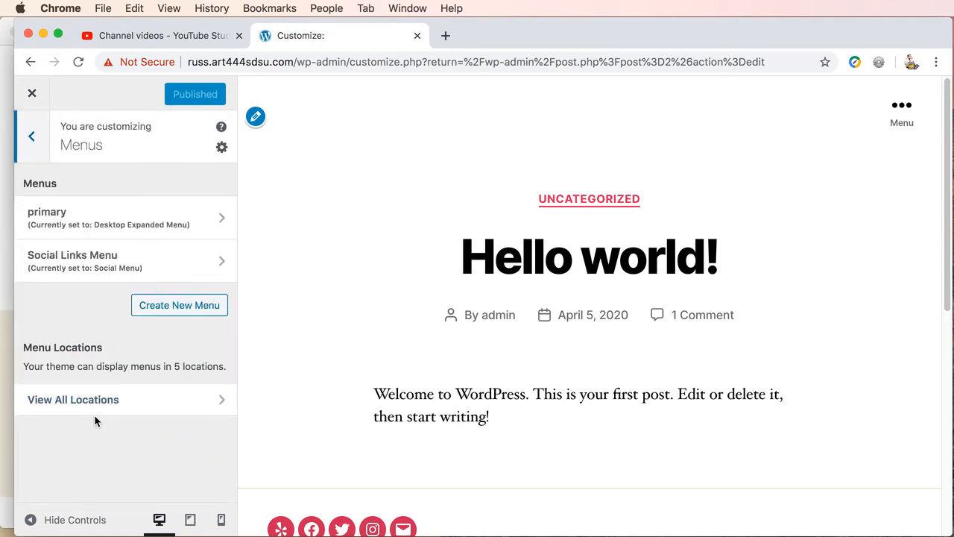
click(33, 139)
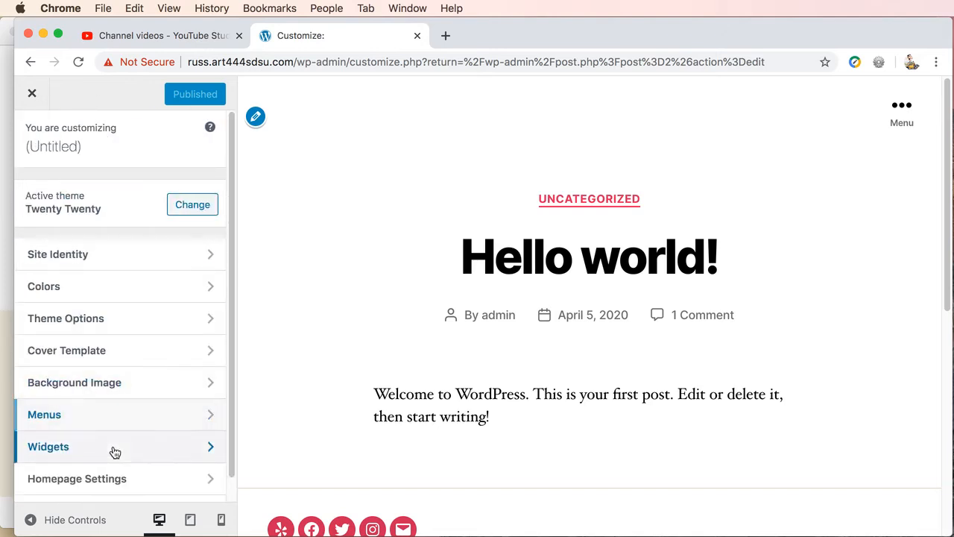
click(115, 449)
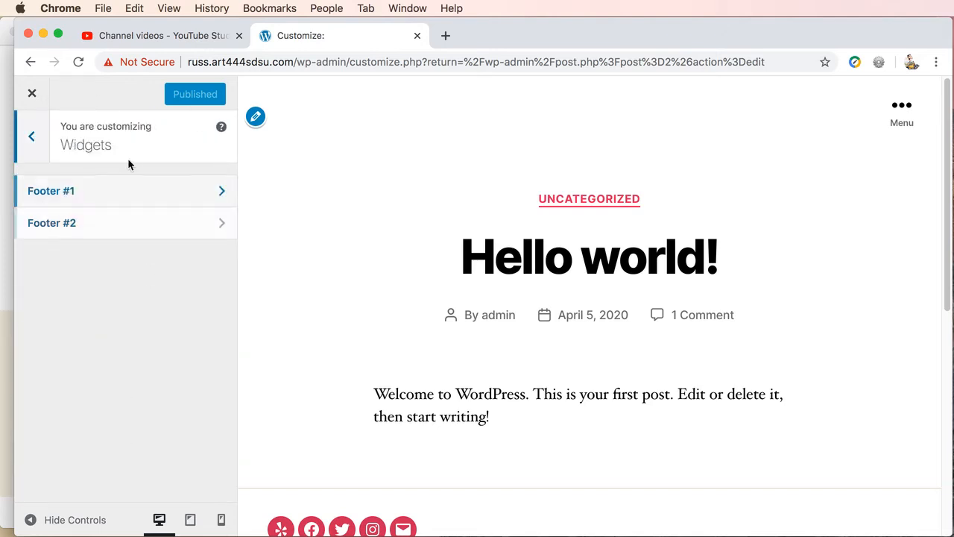
click(117, 190)
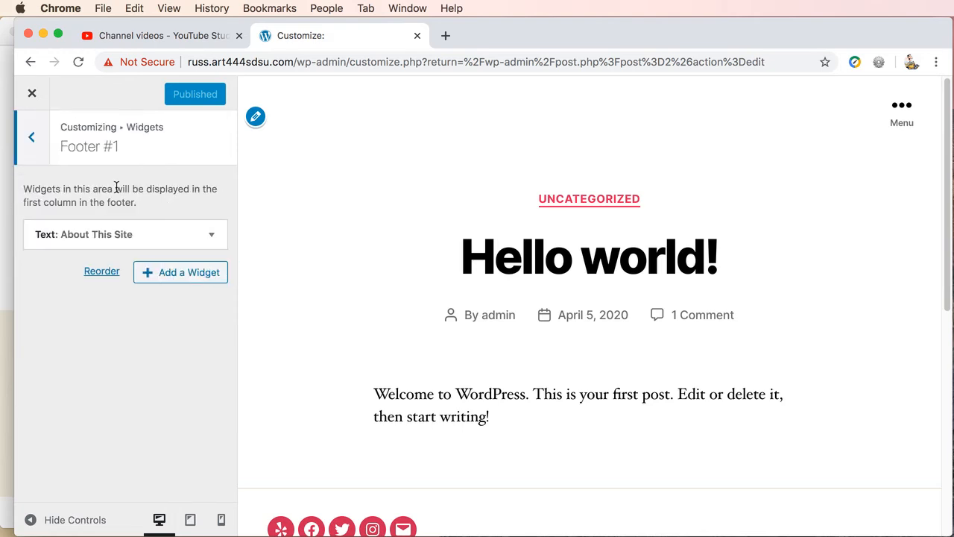
click(212, 236)
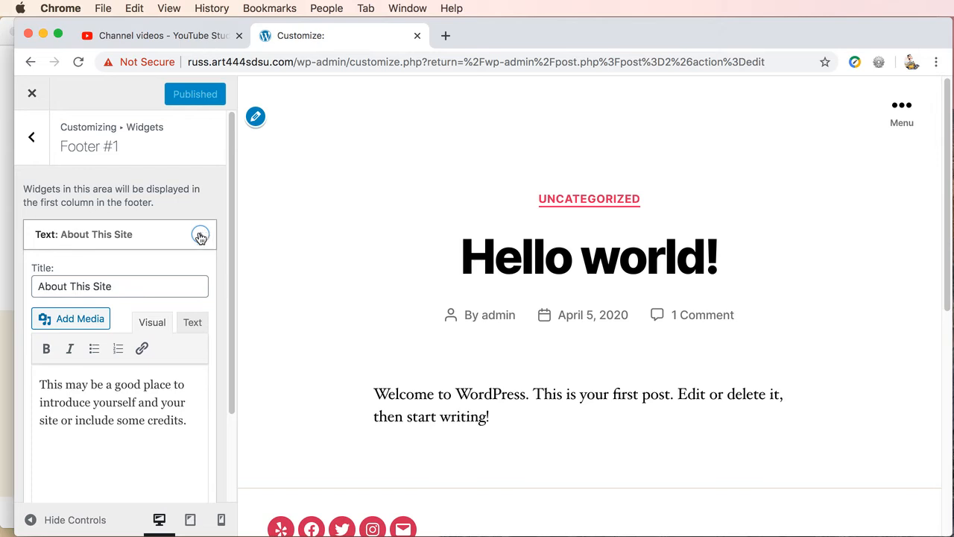
click(200, 236)
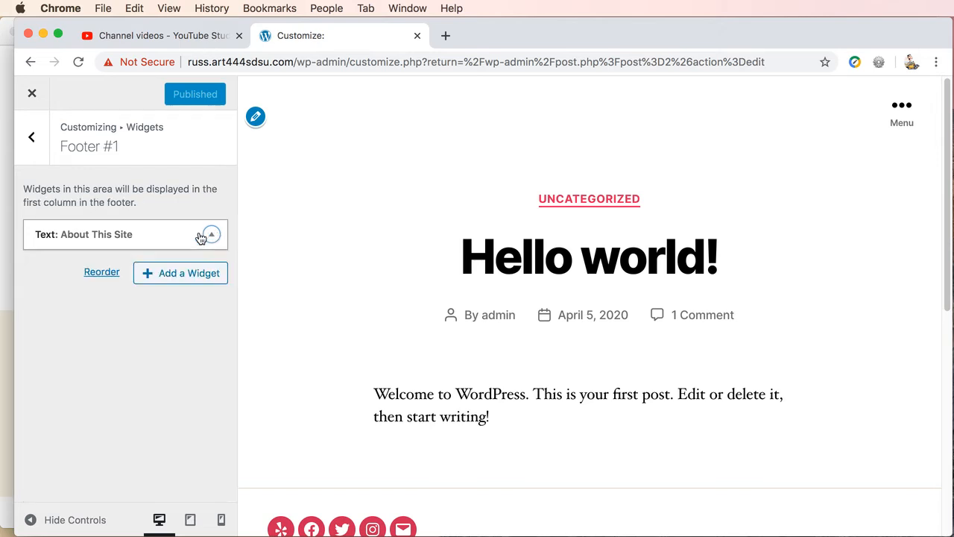
click(171, 237)
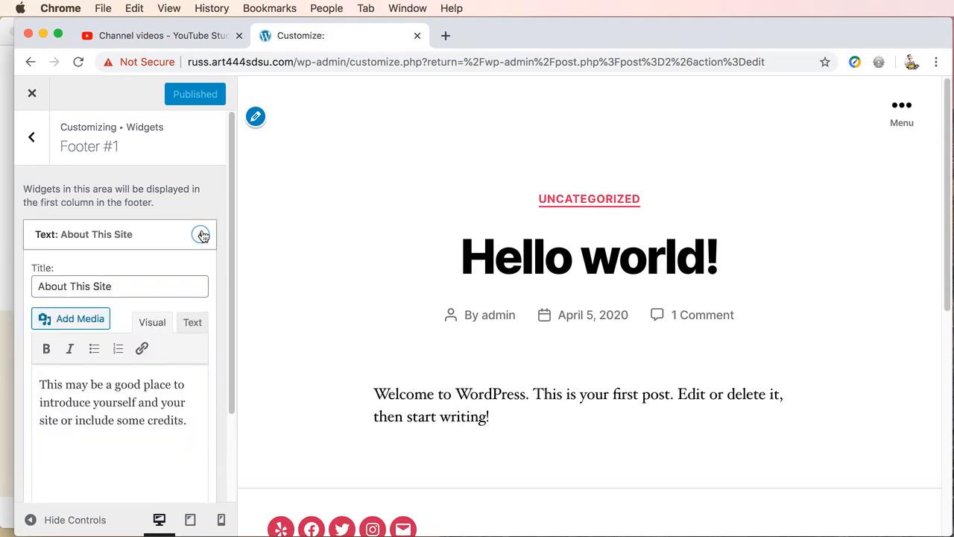
click(201, 236)
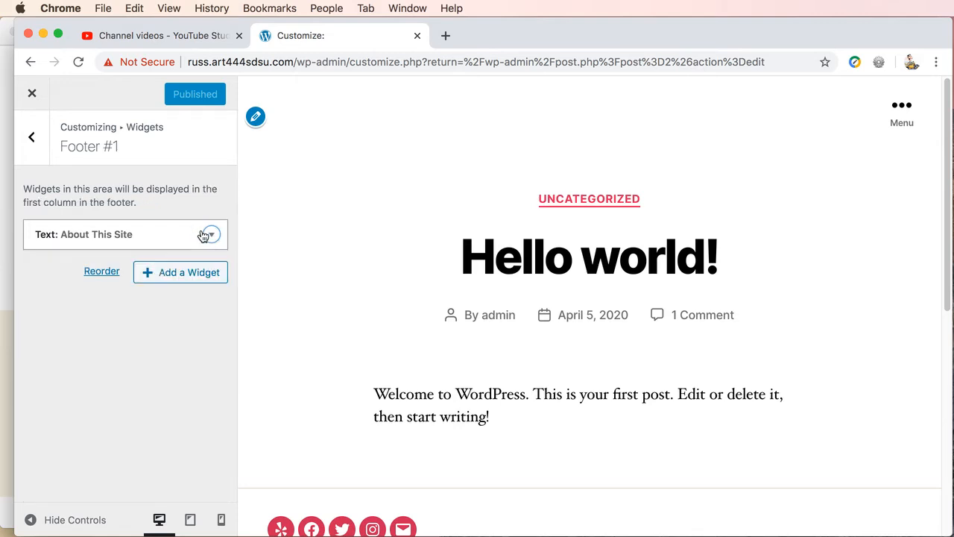
click(32, 140)
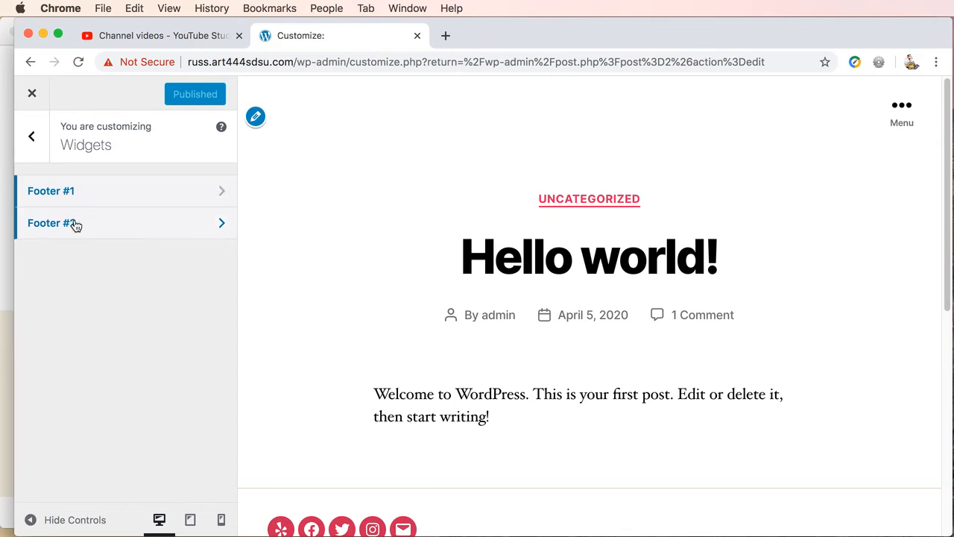
Remove the Find Us text widget from the Footer #2 widget area and publish the change
click(75, 222)
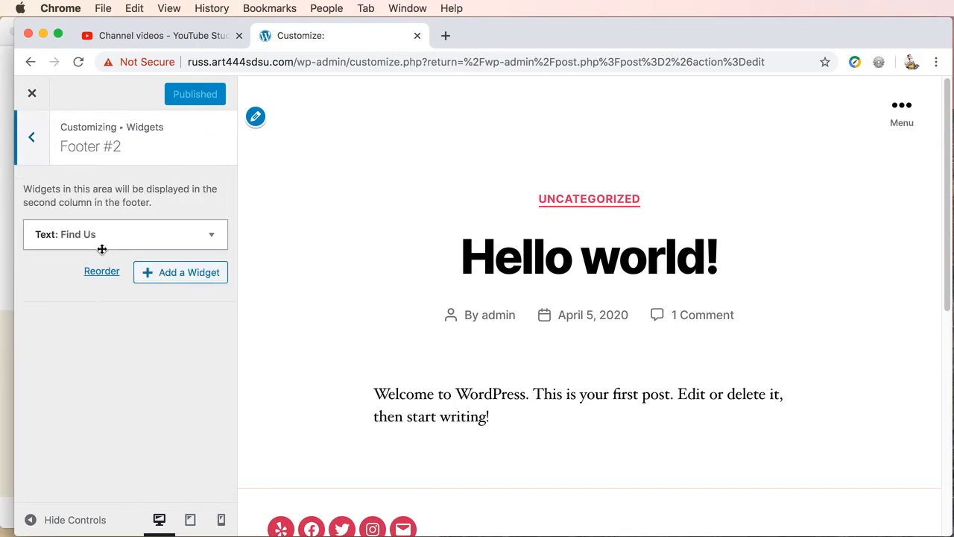
click(211, 235)
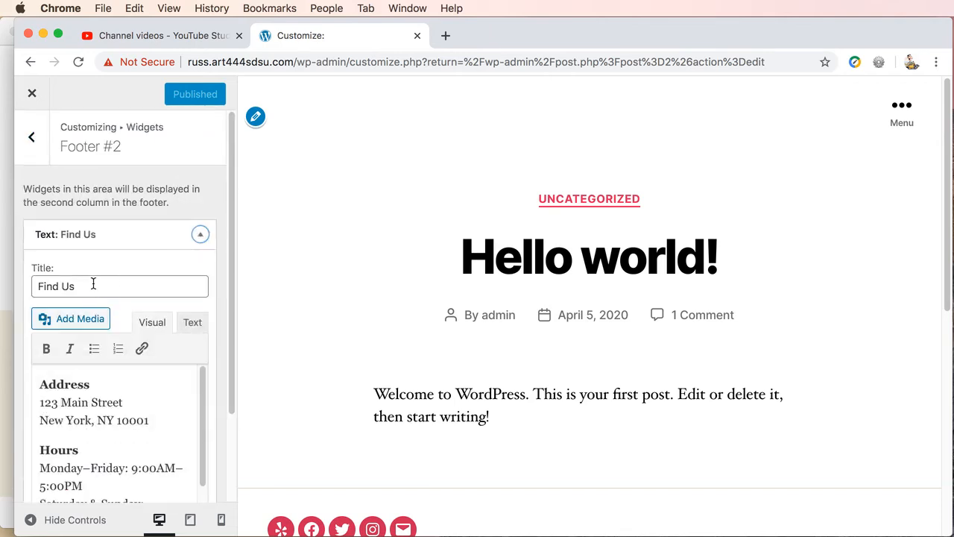
drag(92, 287, 22, 287)
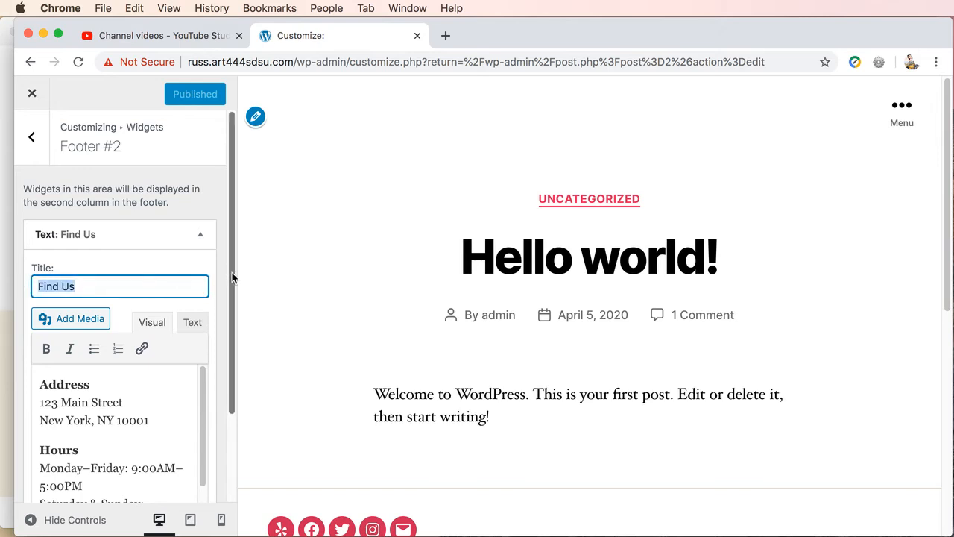
drag(234, 279, 247, 390)
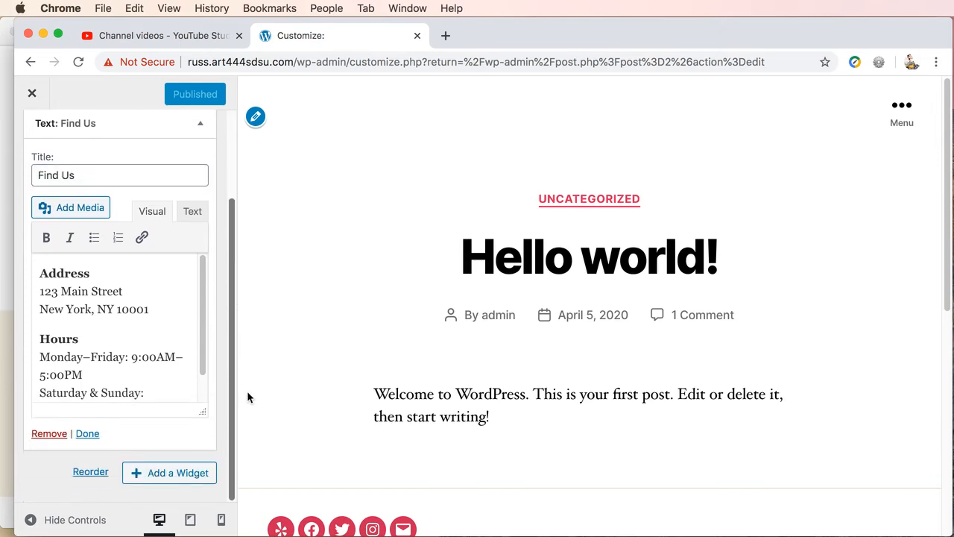
click(45, 434)
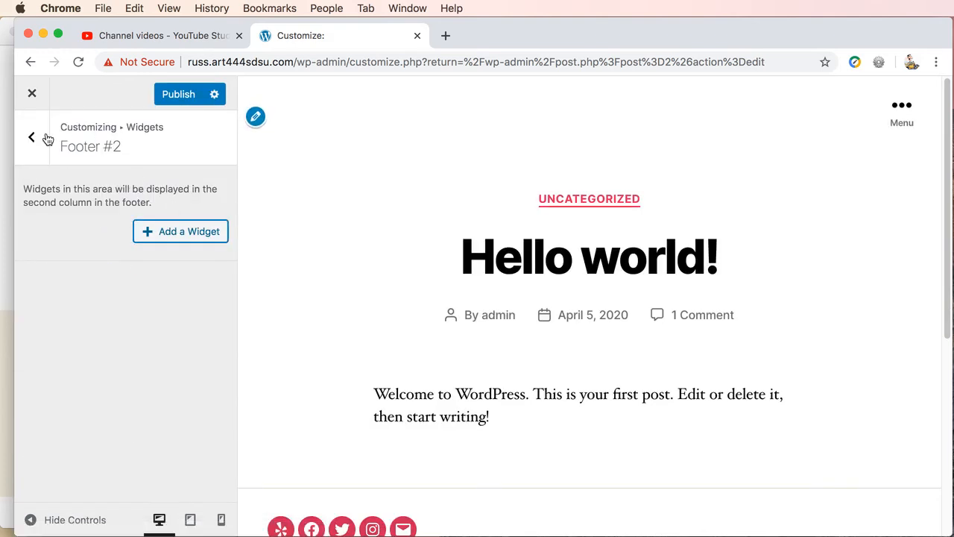
click(191, 94)
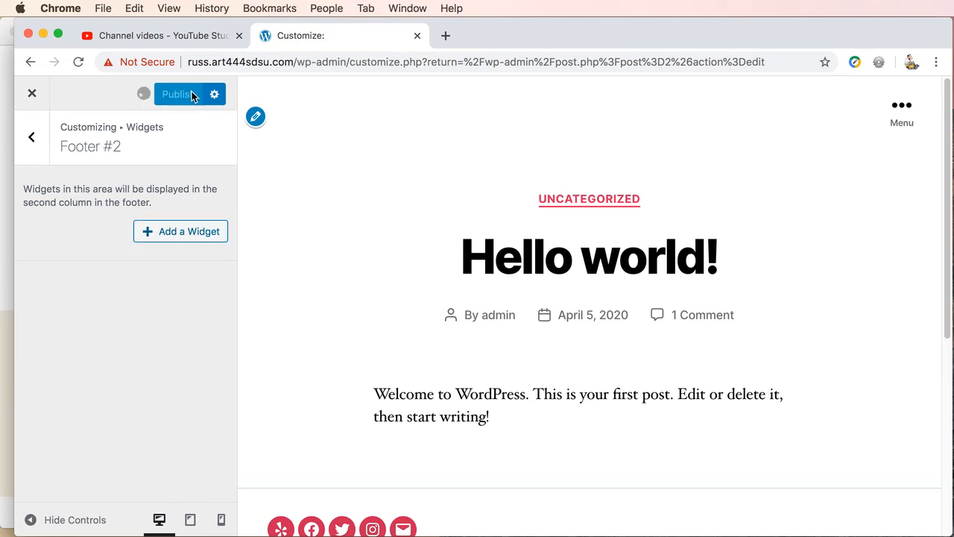
click(30, 138)
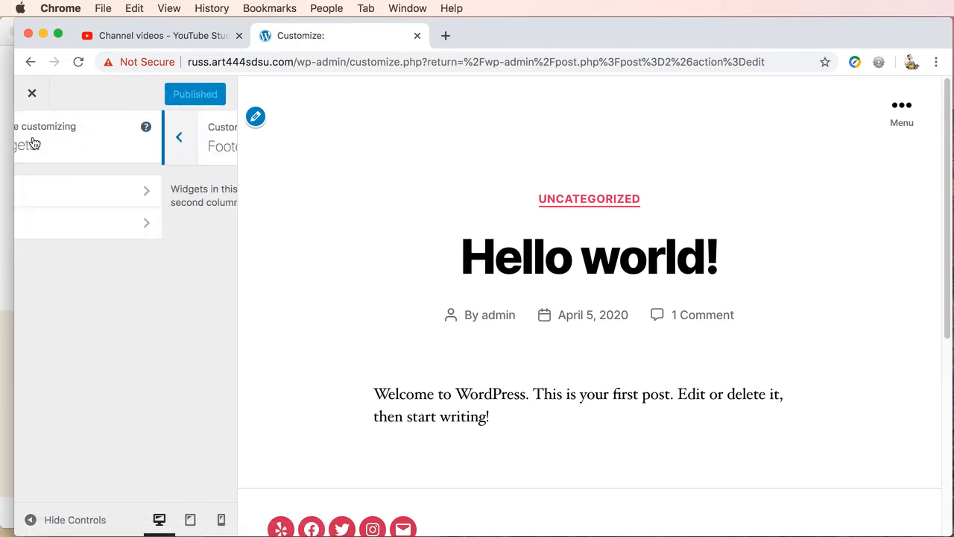
Remove the About This Site text widget from the Footer #1 widget area and publish the change
click(67, 191)
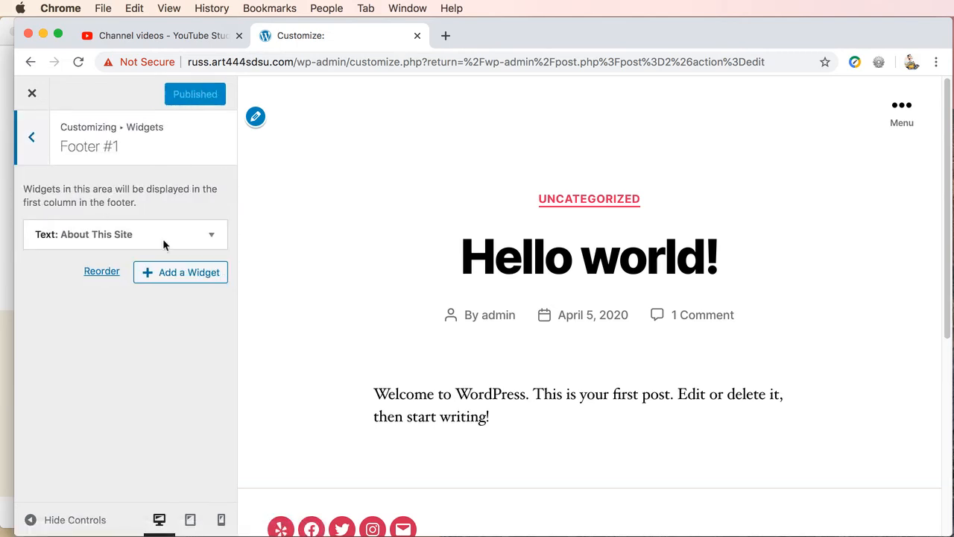
click(211, 237)
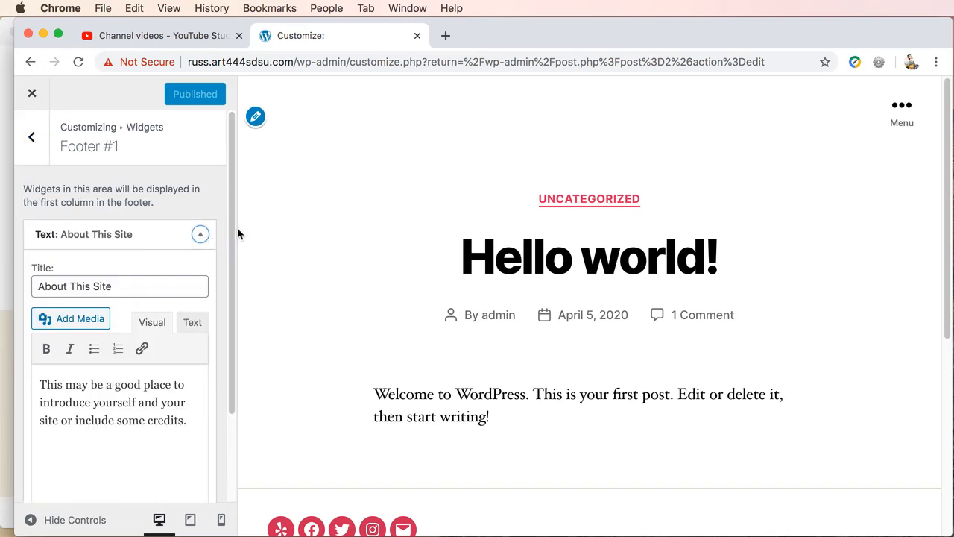
drag(234, 266, 238, 356)
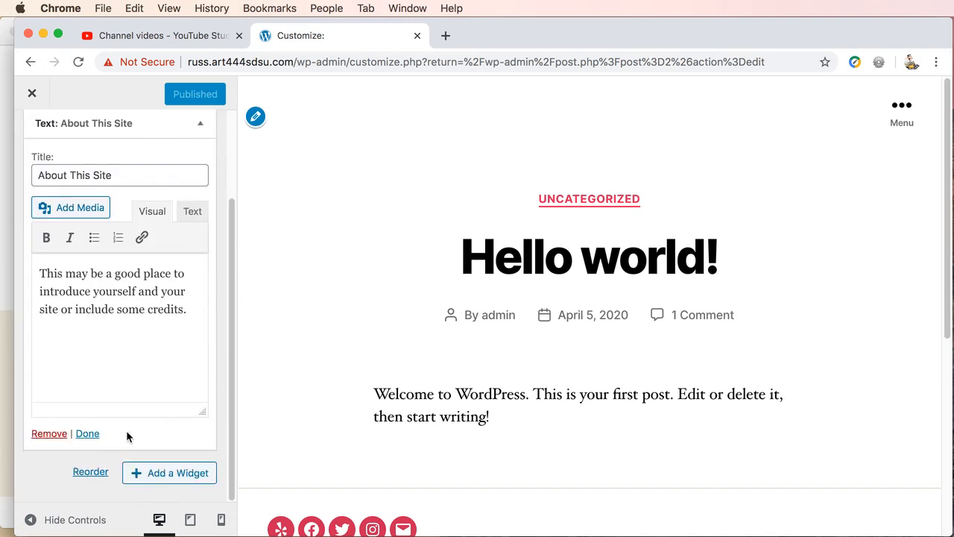
click(49, 433)
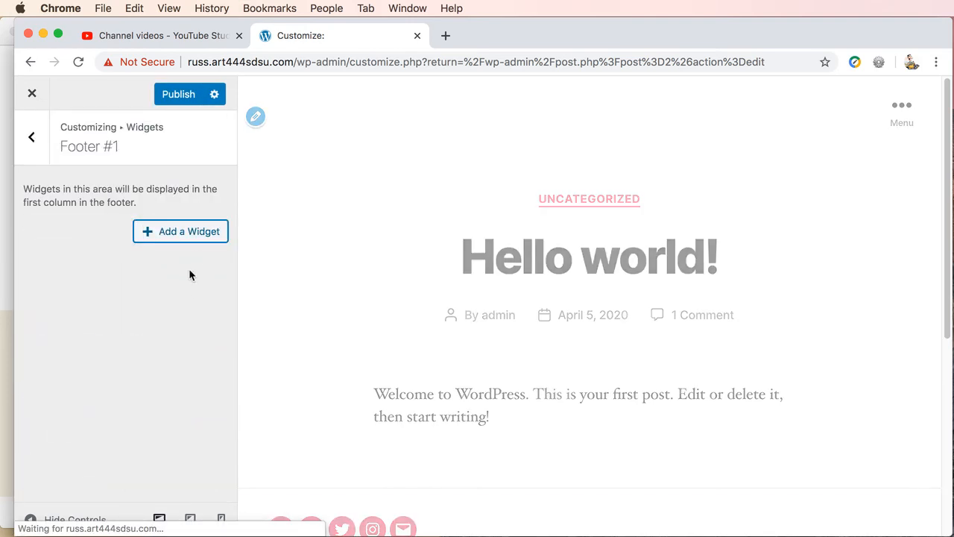
click(179, 95)
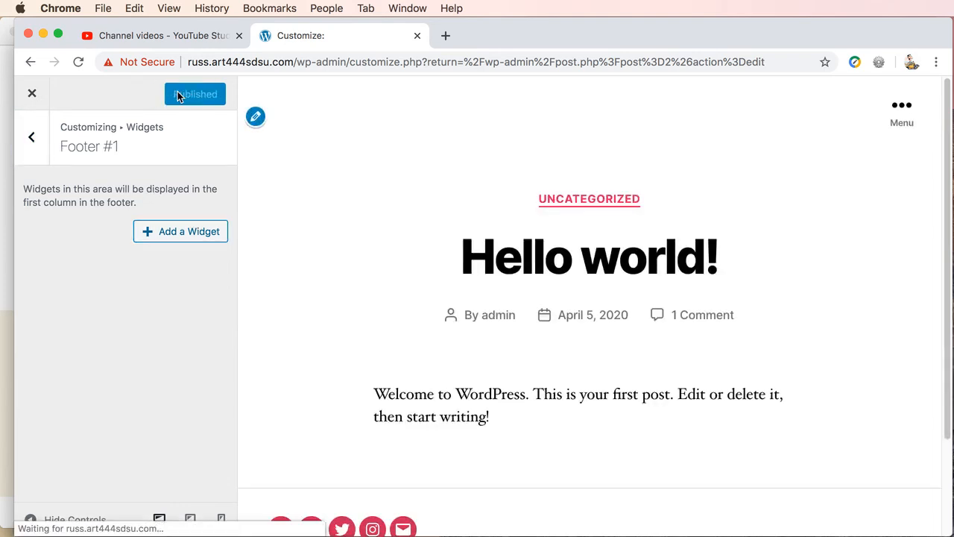
Set the homepage to display a static page, choose Sample Page as the Homepage, and publish the change
click(33, 140)
click(33, 140)
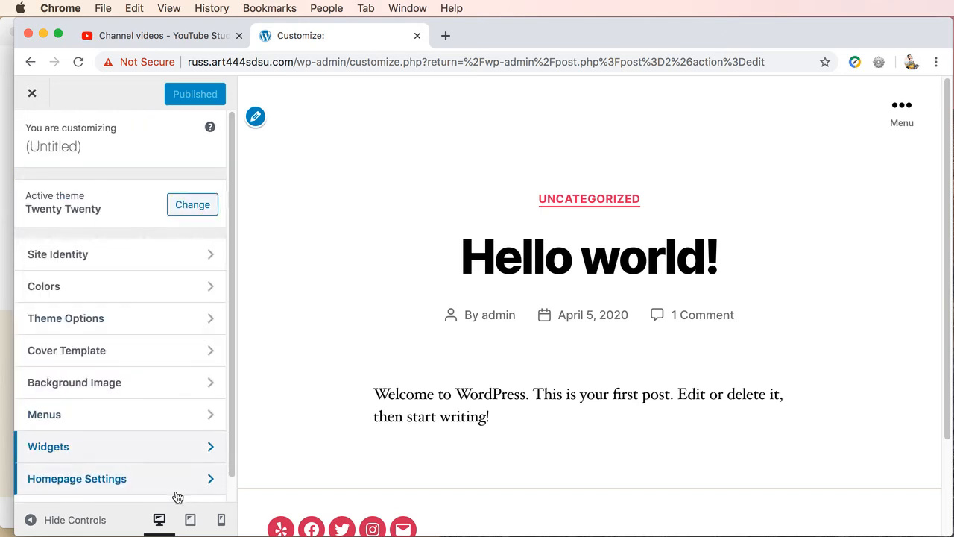
click(124, 483)
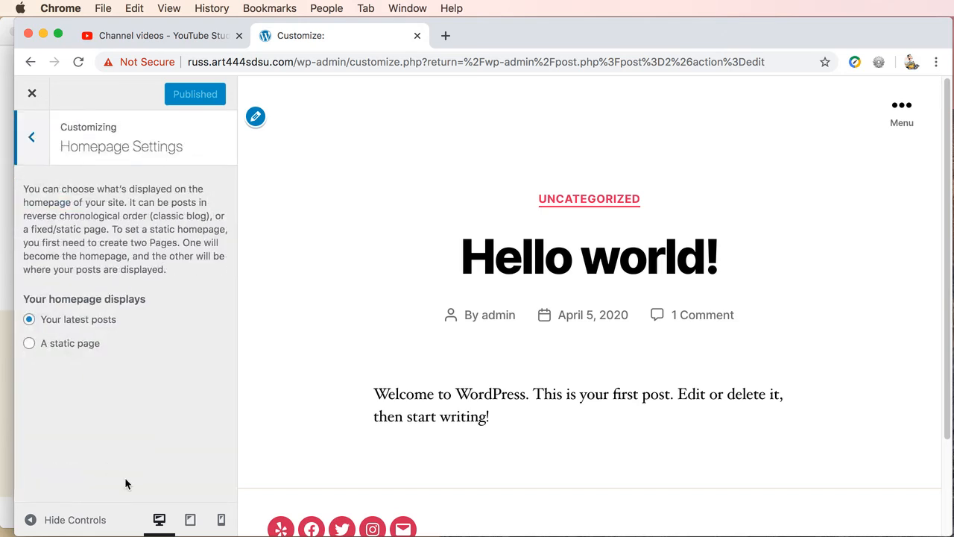
click(31, 343)
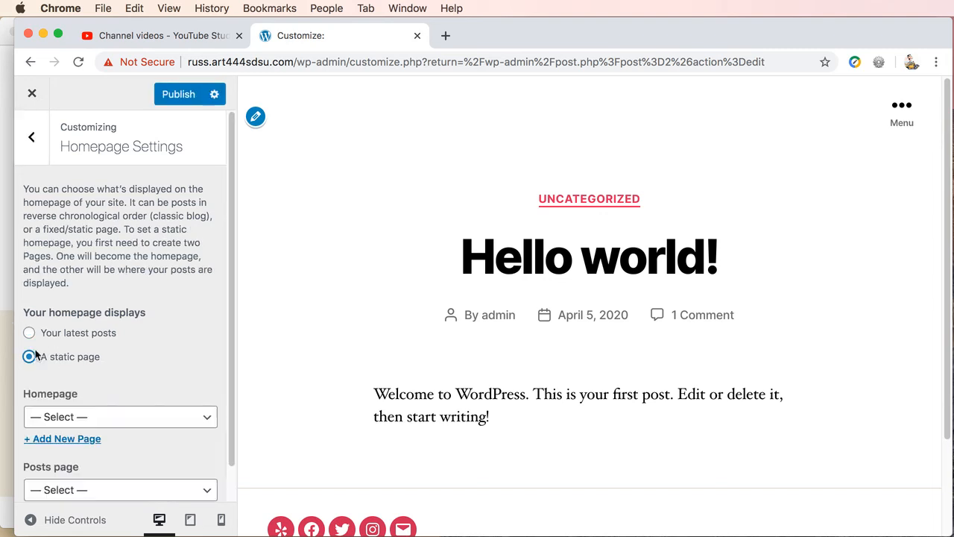
click(140, 416)
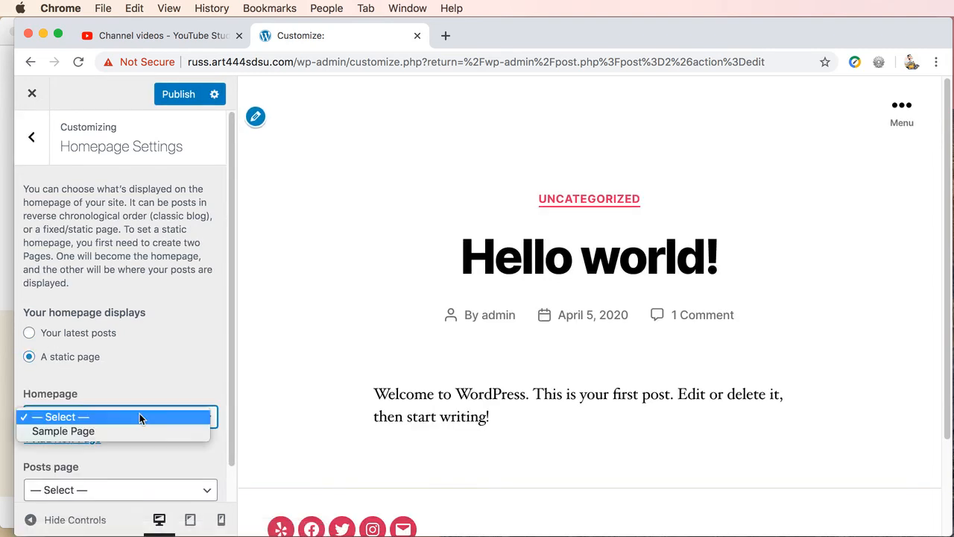
click(86, 432)
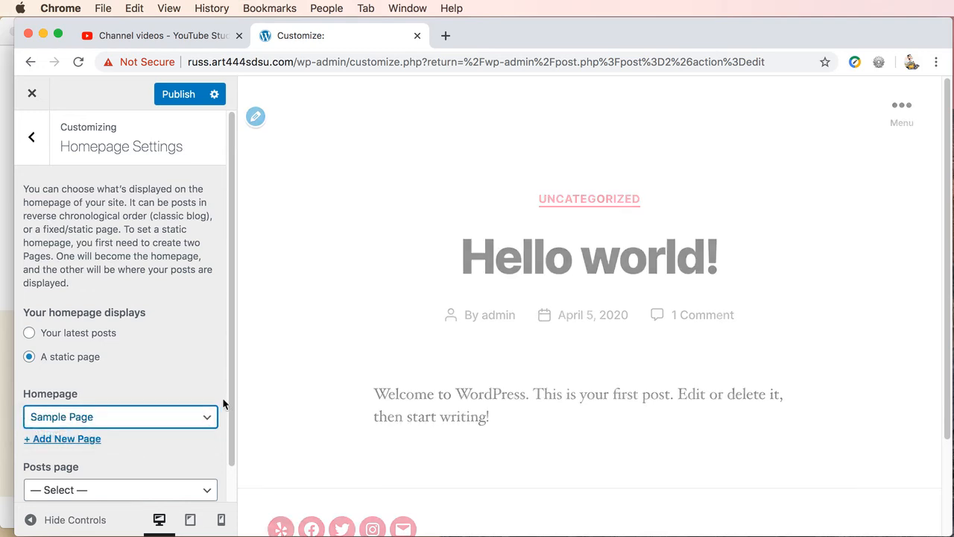
drag(231, 403, 234, 507)
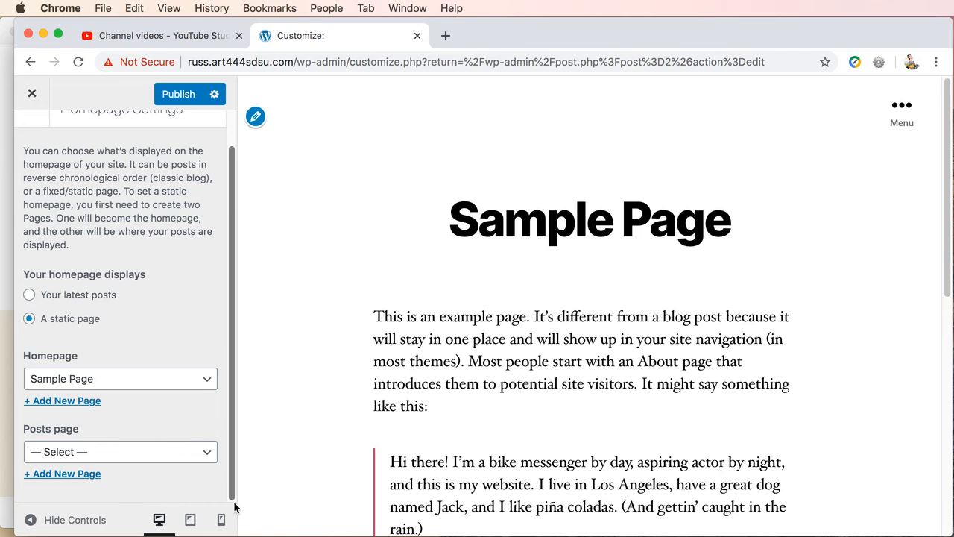
drag(234, 507, 245, 295)
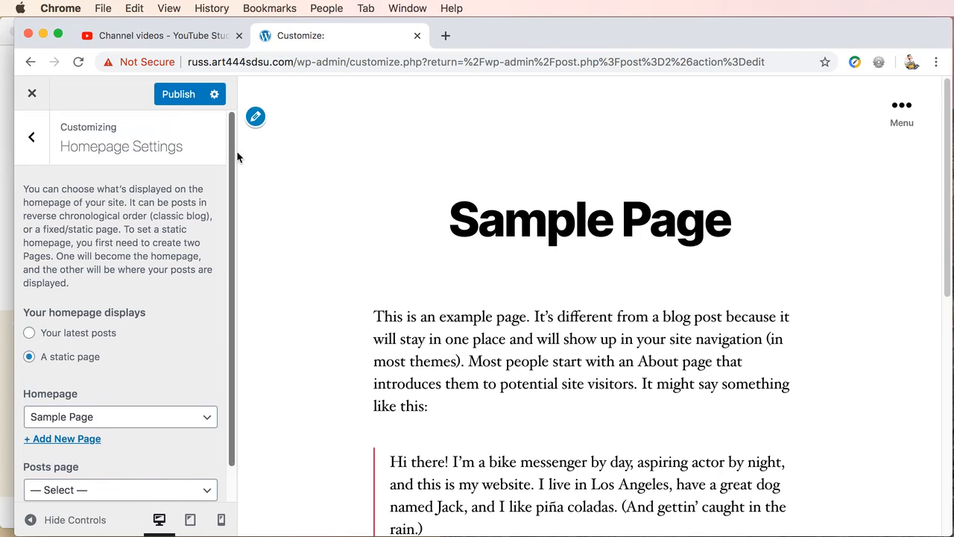
click(184, 95)
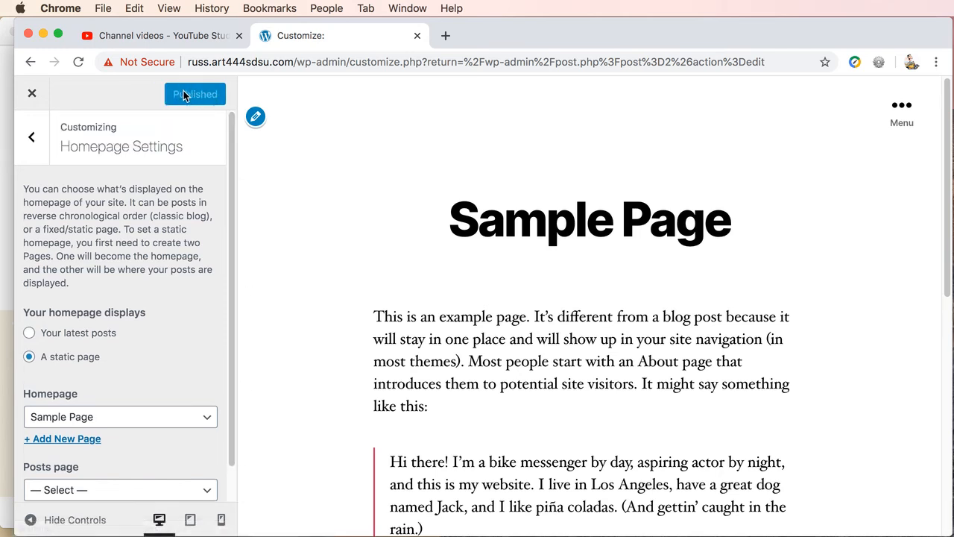
click(32, 137)
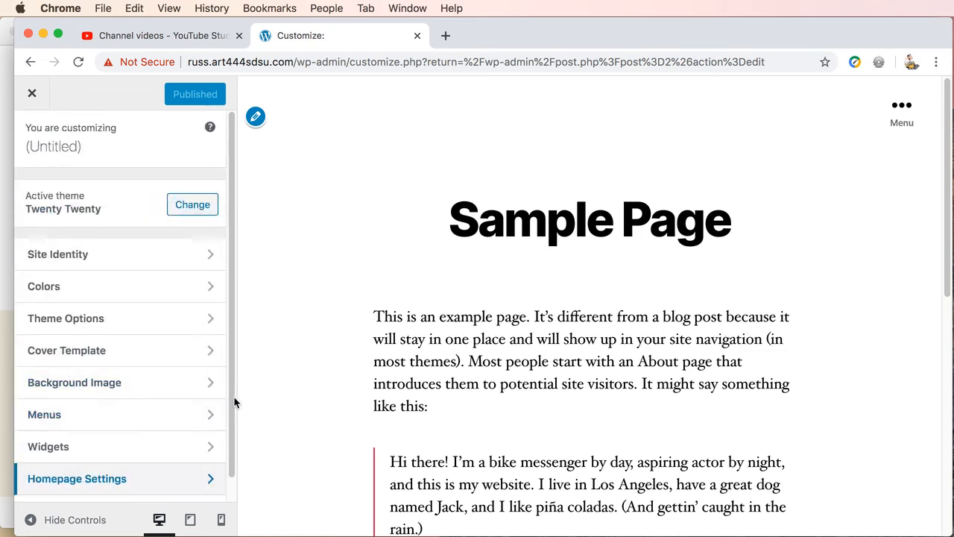
Remove the Social Links Menu from the Social Menu location so the footer icons are gone, and publish the change
drag(231, 399, 202, 511)
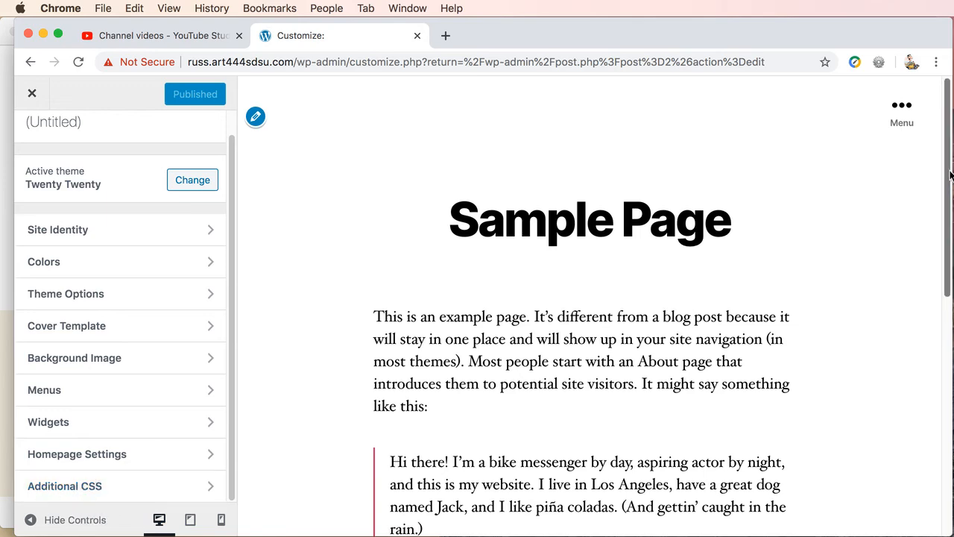
drag(947, 176, 923, 480)
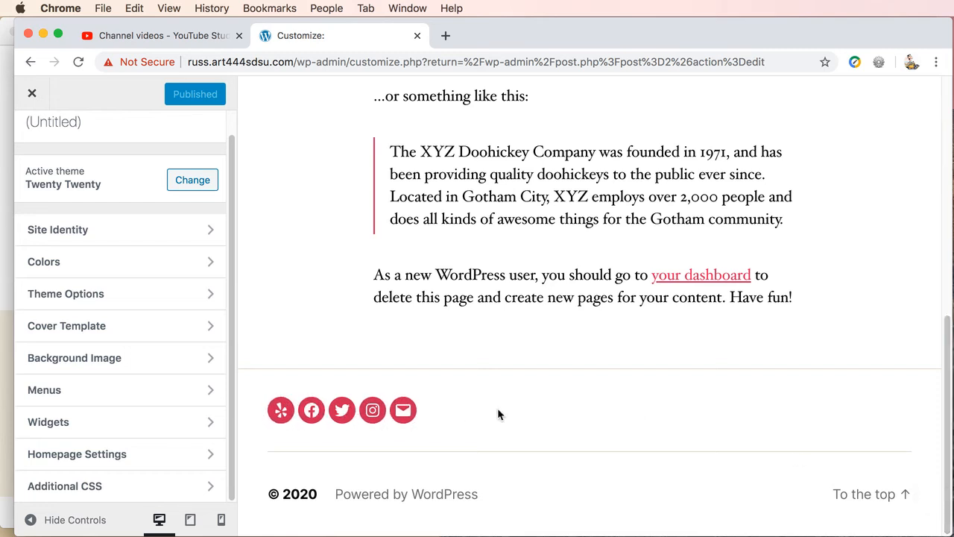
click(52, 391)
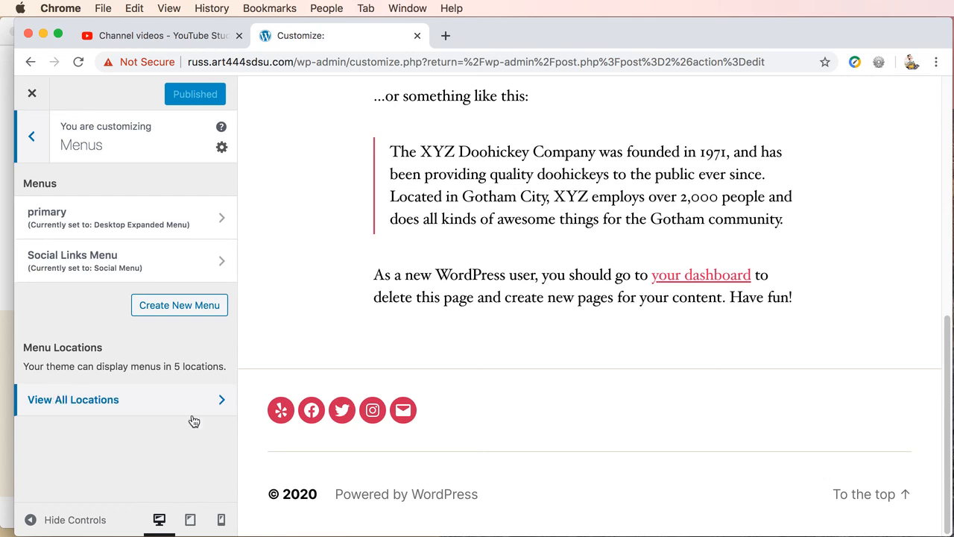
click(91, 256)
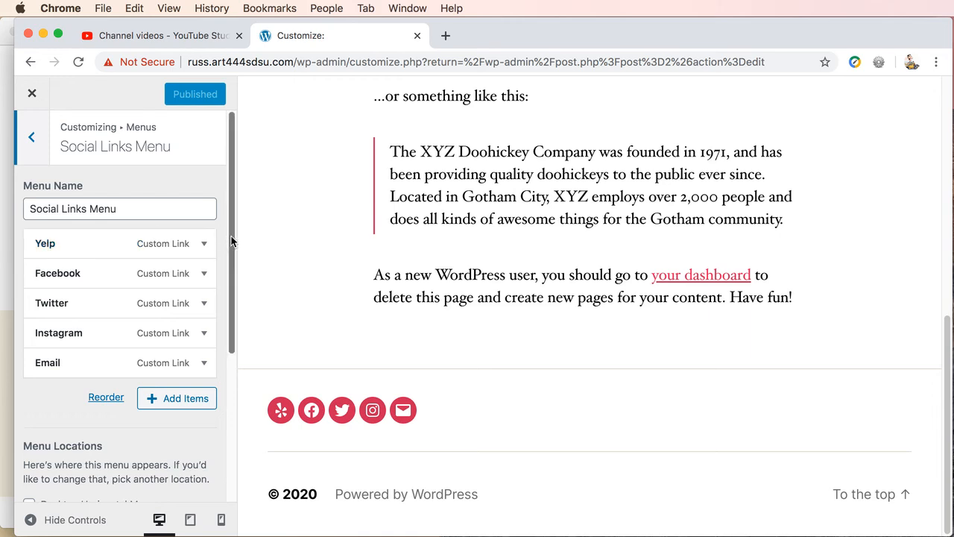
drag(231, 240, 237, 404)
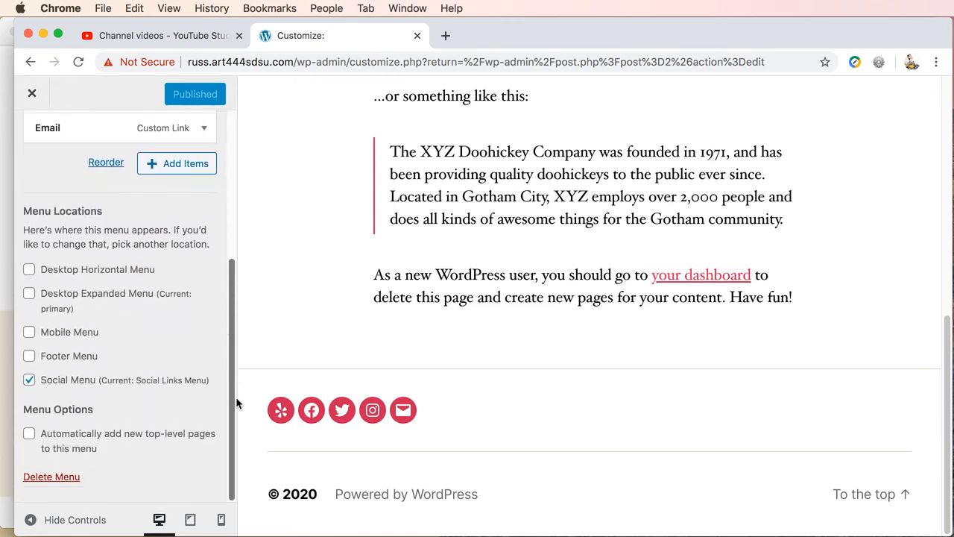
click(29, 381)
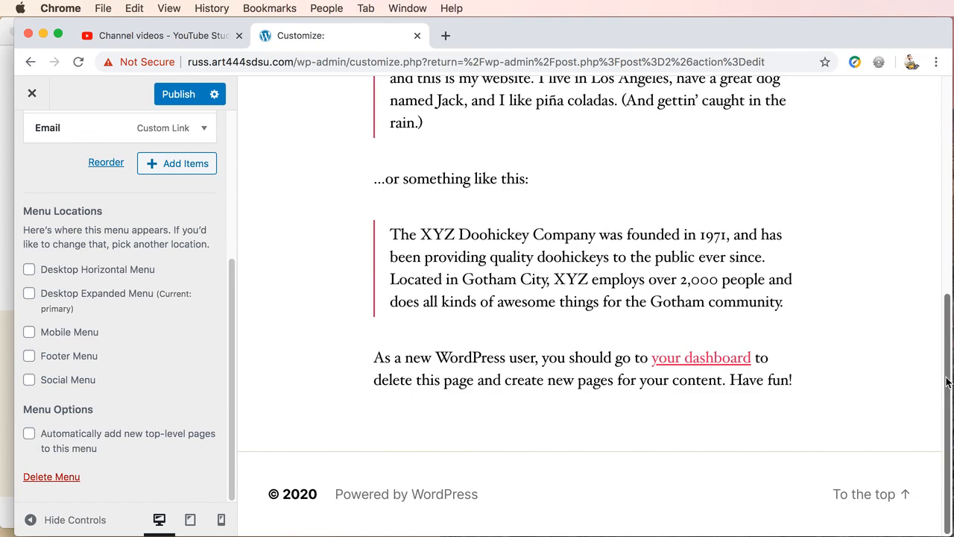
drag(946, 381, 945, 104)
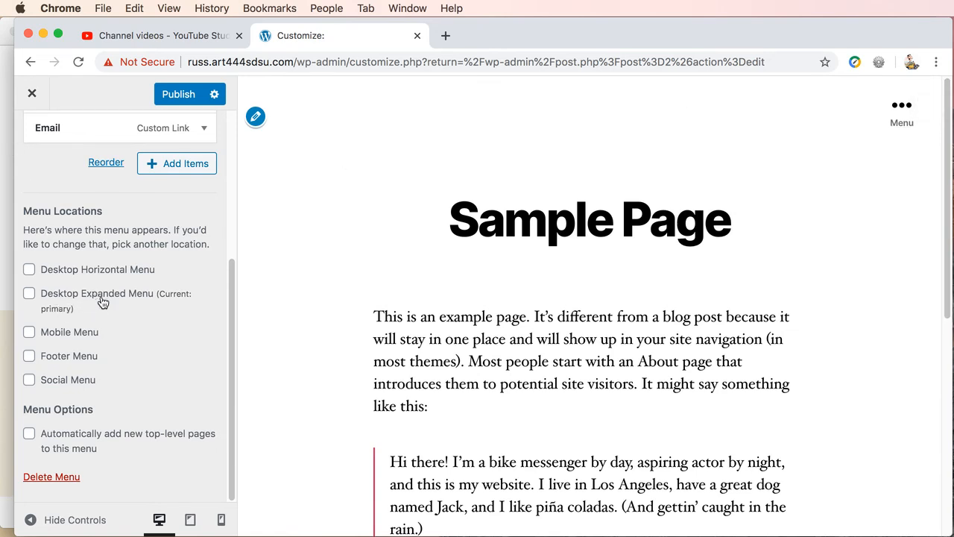
click(177, 94)
Close the customizer and reload the site's Contact page in Safari to check the published changes
click(34, 96)
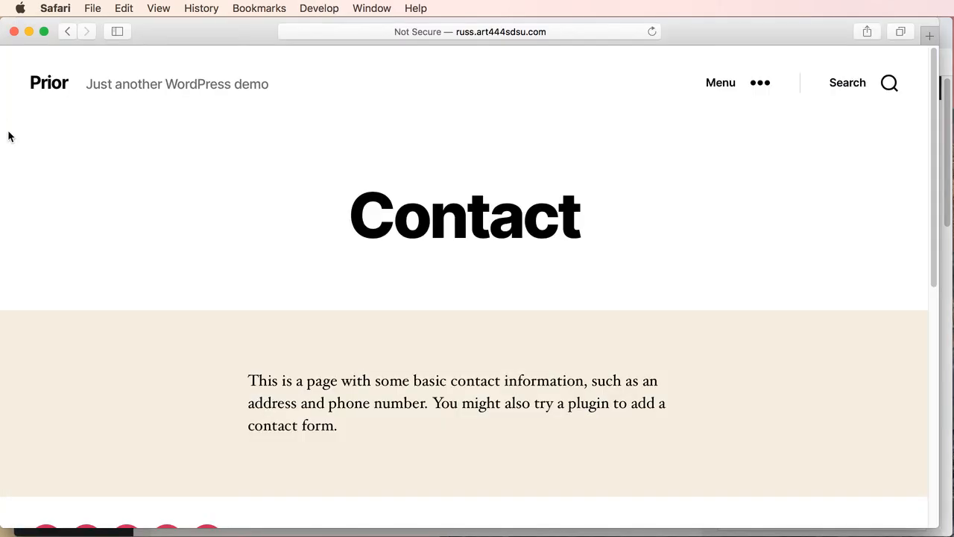
click(651, 32)
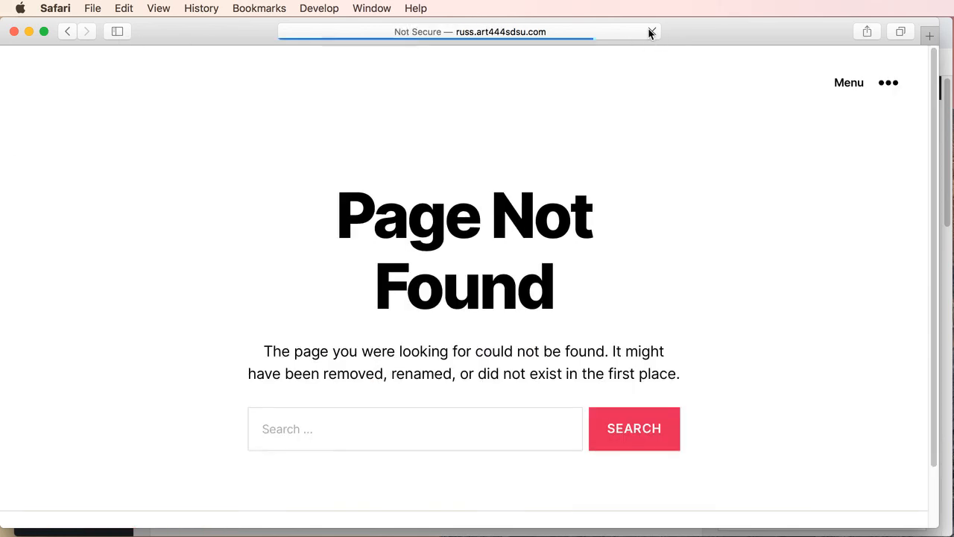